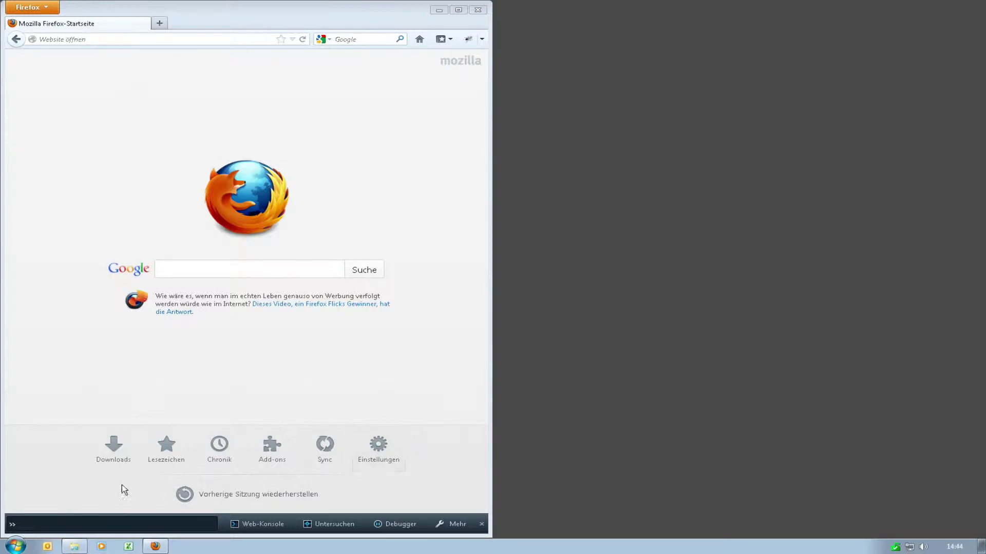
Step: Launch COSMOweb ControlPanel and open the Aquarium plant's info and its Trendaufzeichnung window
{"action": "left_click", "coordinate": [15, 546]}
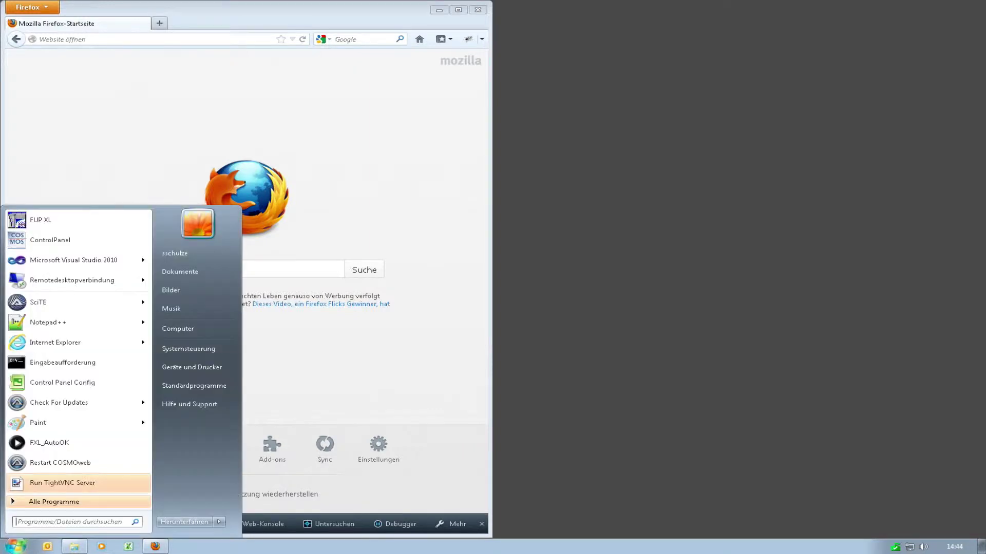
{"action": "left_click", "coordinate": [98, 238]}
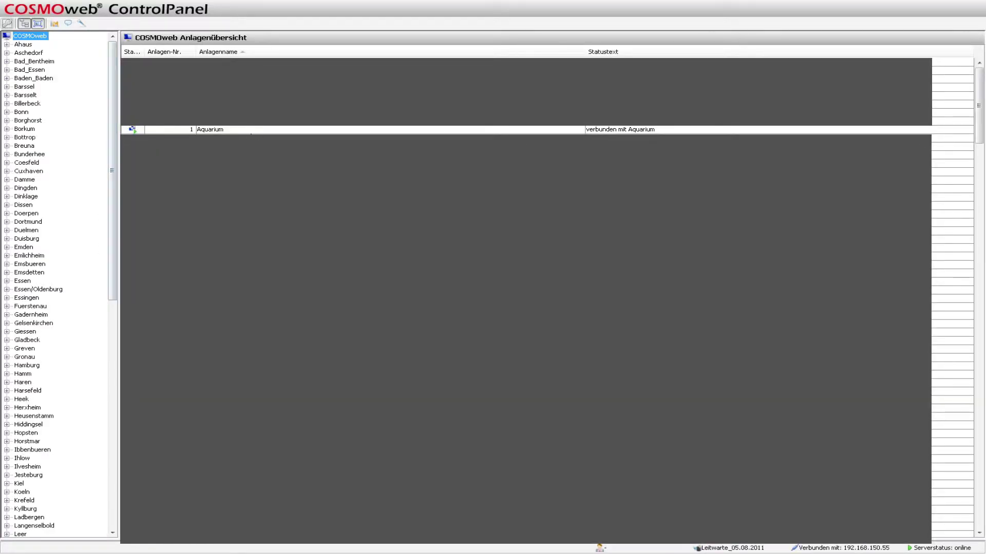
{"action": "double_click", "coordinate": [260, 131]}
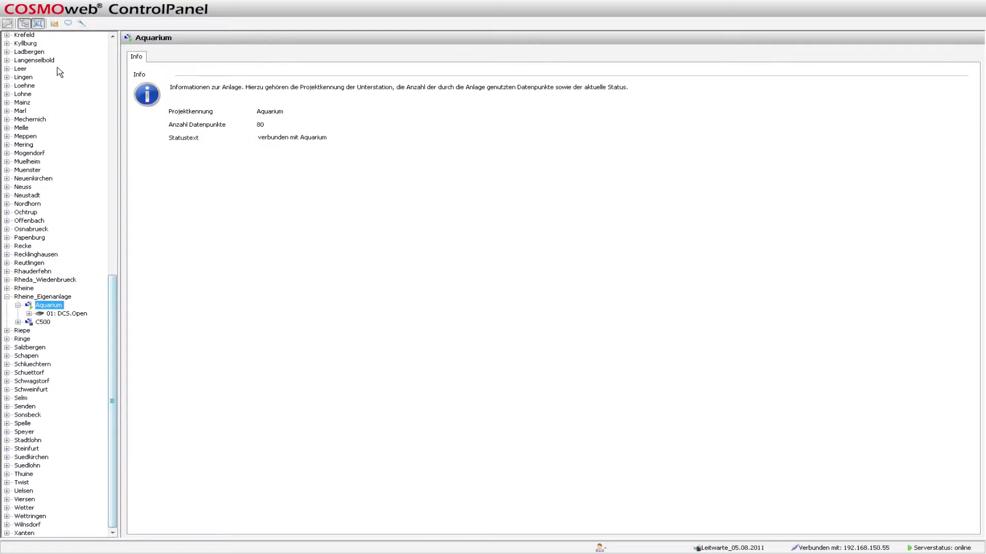
{"action": "left_click", "coordinate": [54, 24]}
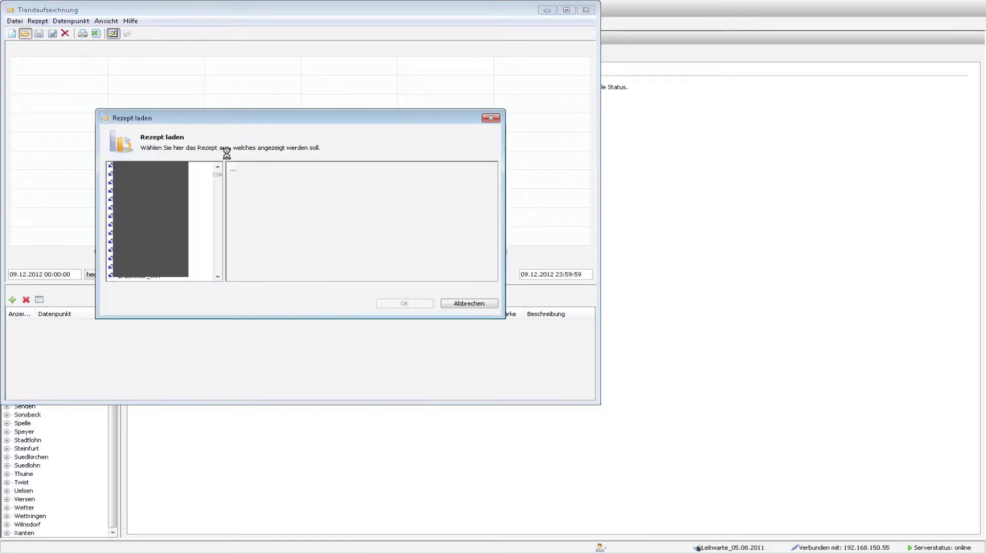
{"action": "left_click", "coordinate": [267, 187]}
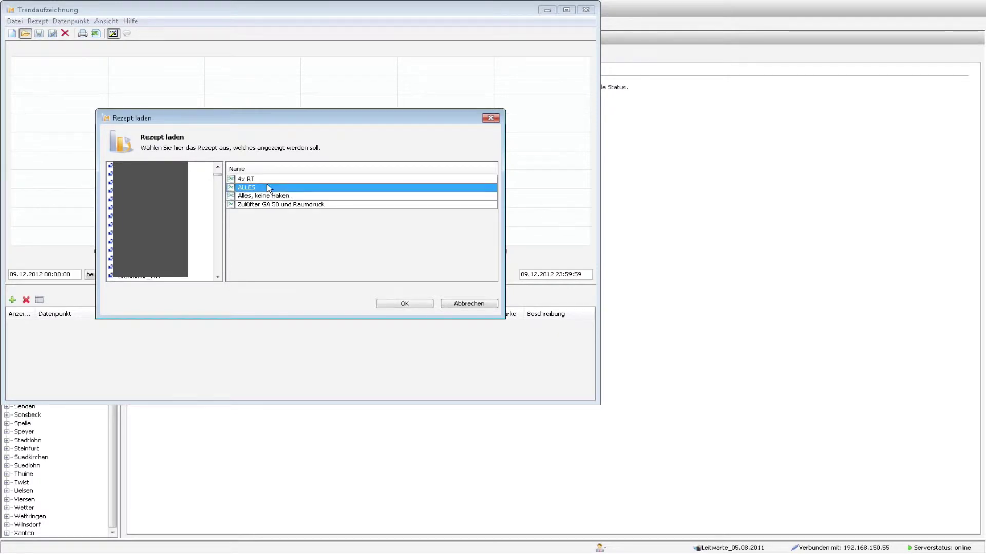
{"action": "left_click", "coordinate": [264, 180]}
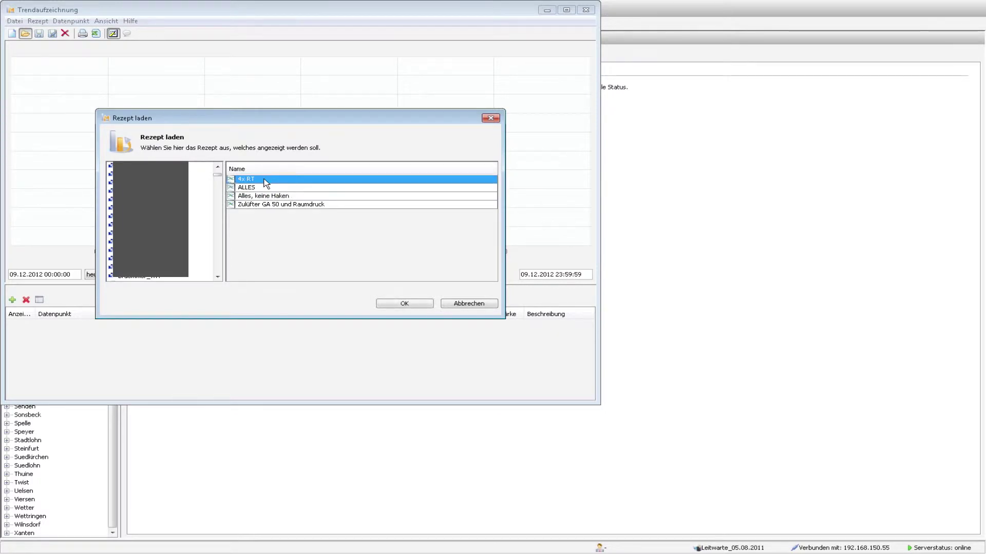
{"action": "left_click", "coordinate": [273, 197]}
{"action": "left_click", "coordinate": [311, 206]}
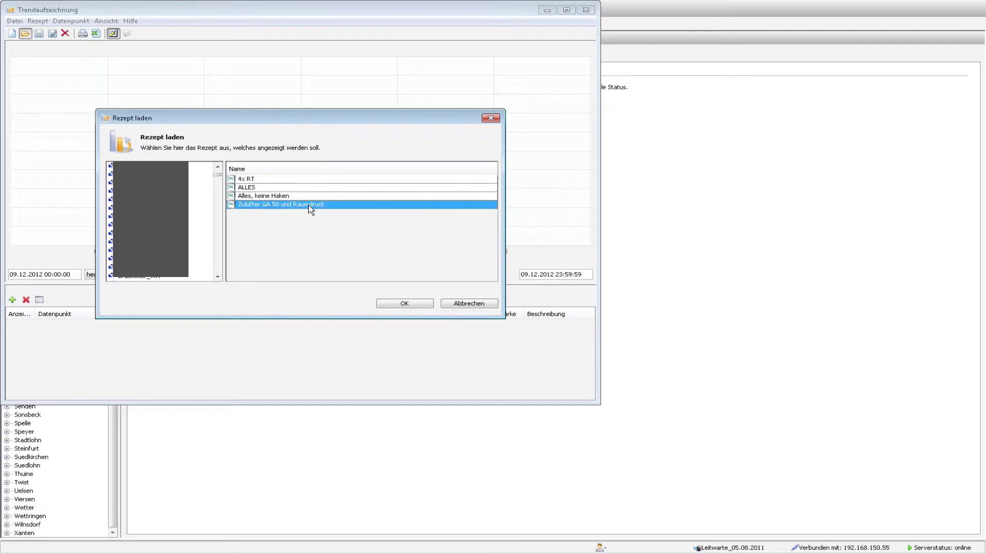
{"action": "double_click", "coordinate": [288, 205]}
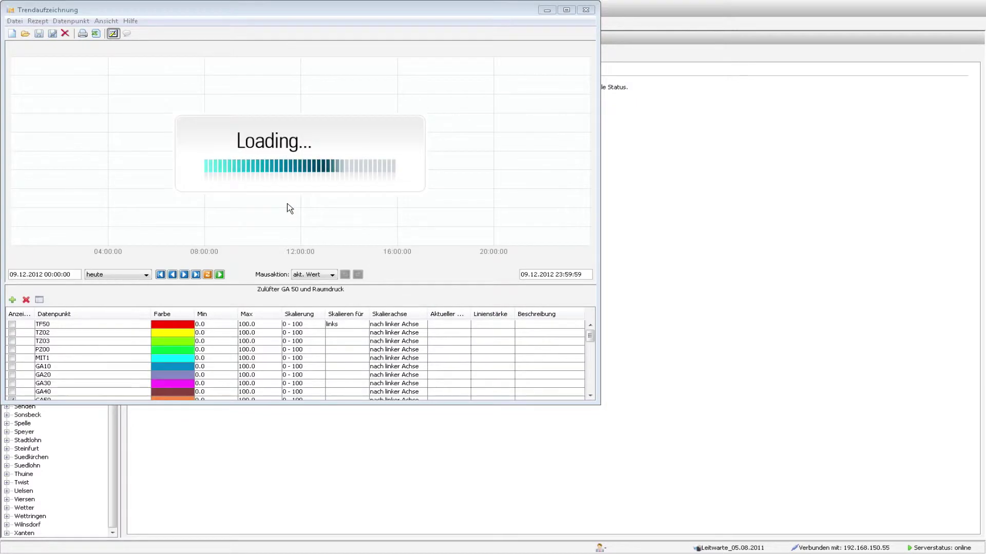
{"action": "left_click", "coordinate": [146, 274]}
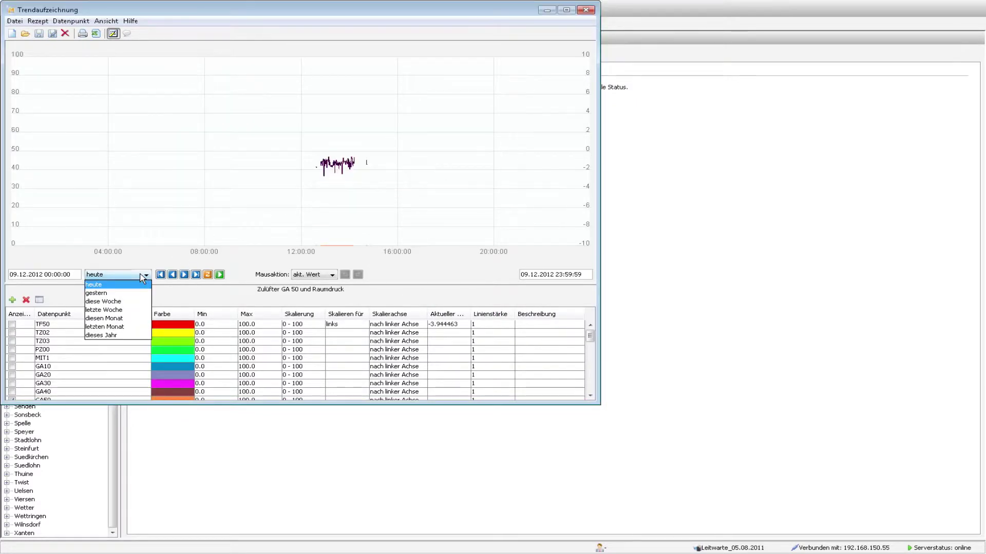
{"action": "left_click", "coordinate": [130, 302]}
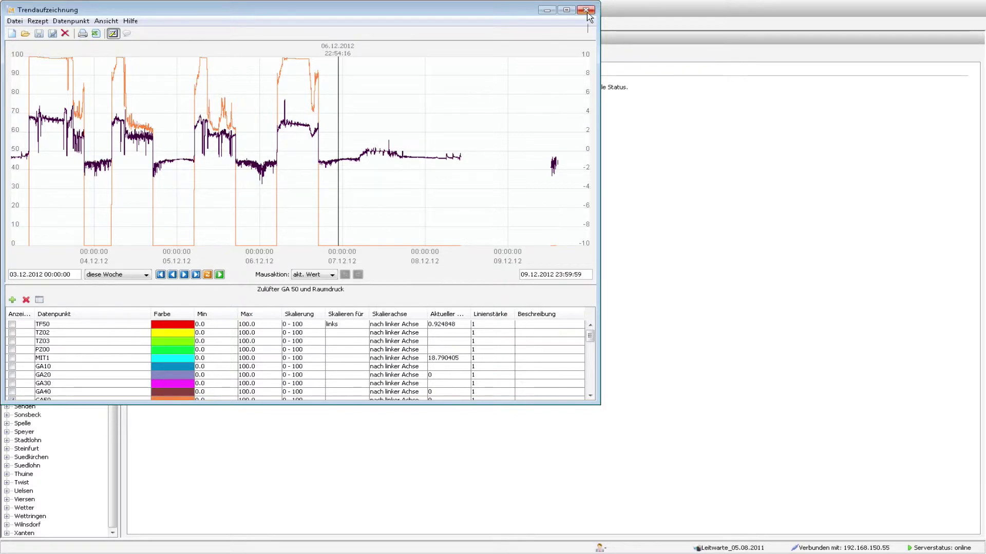
{"action": "left_click", "coordinate": [586, 11]}
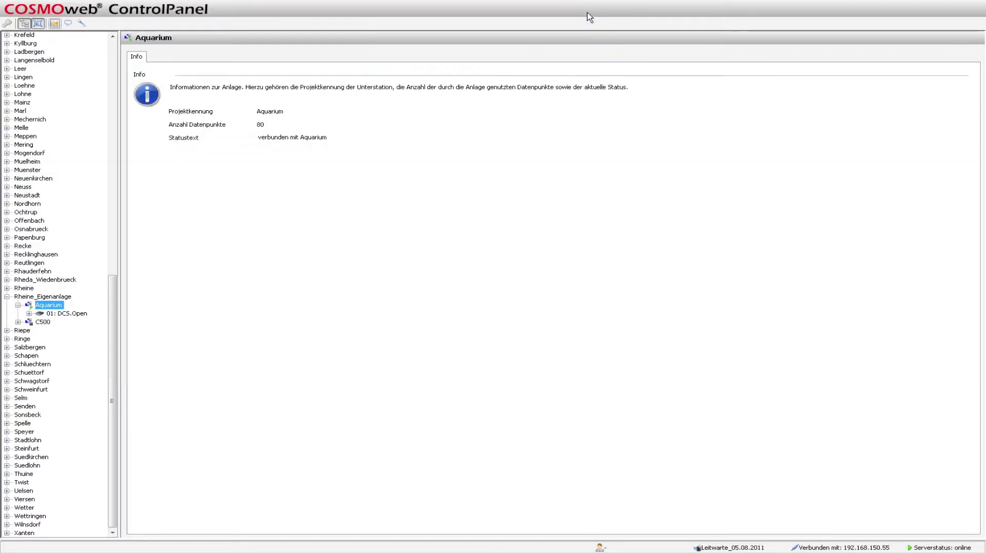
Step: Show the Rheine_Eigenanlage plant list and select its Aquarium and C500 rows
{"action": "left_click", "coordinate": [52, 298]}
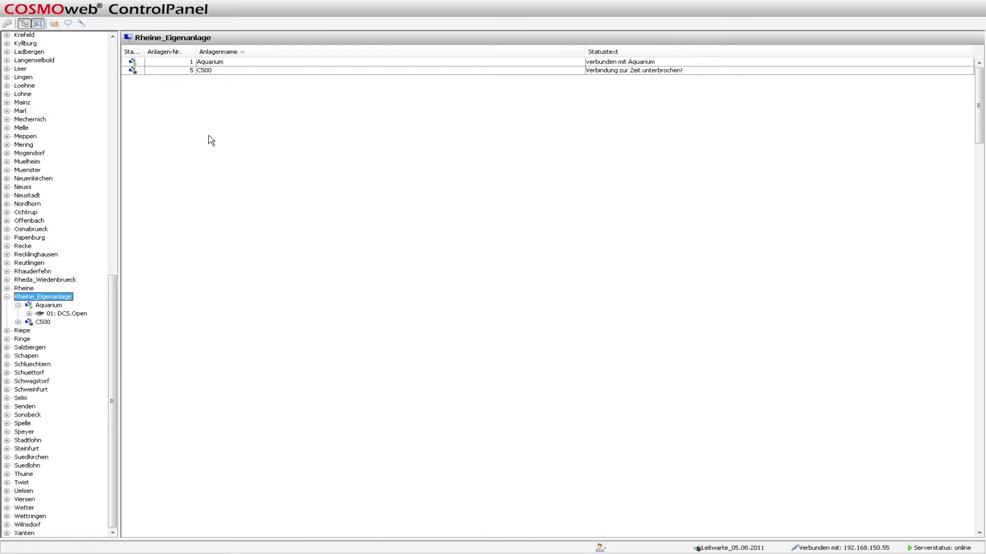
{"action": "left_click", "coordinate": [185, 62]}
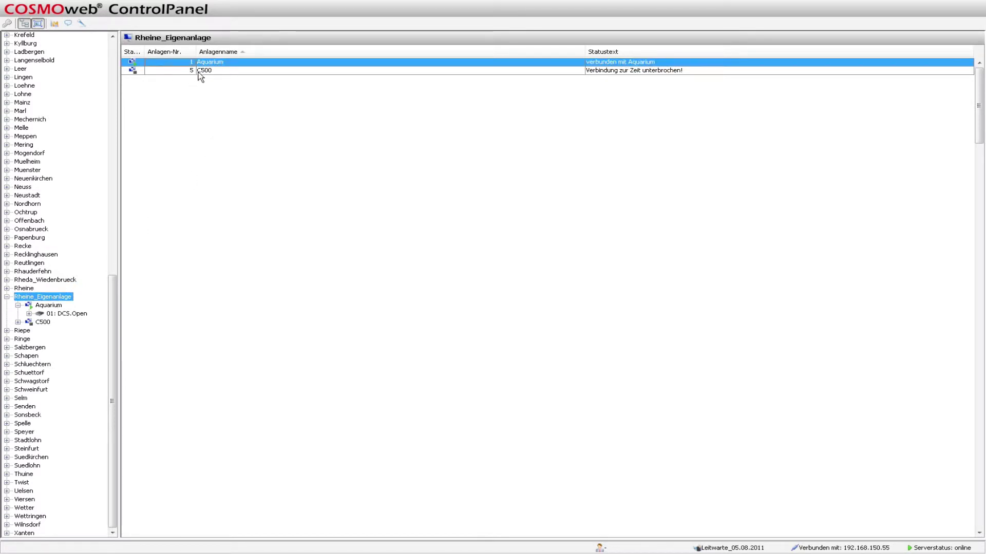
{"action": "left_click", "coordinate": [186, 71]}
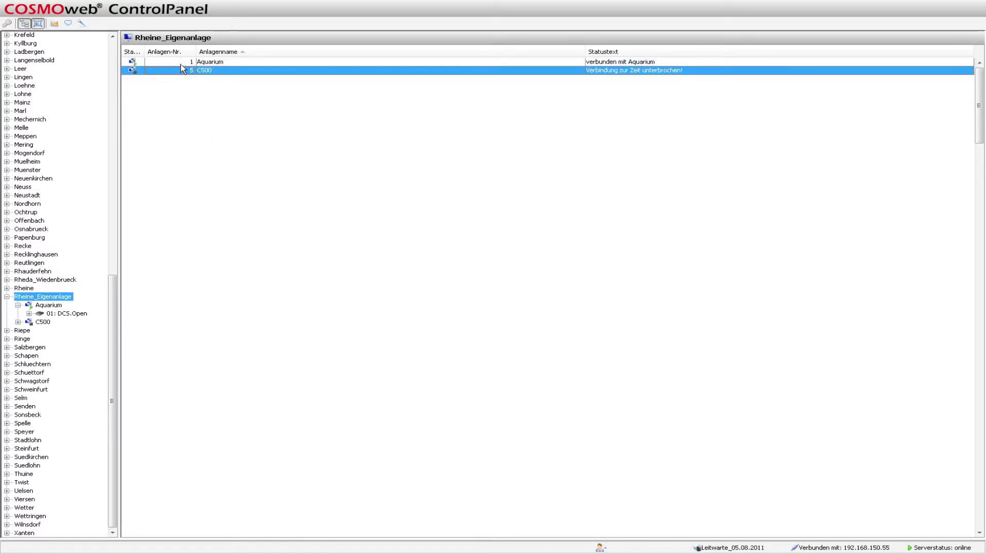
{"action": "left_click", "coordinate": [183, 63]}
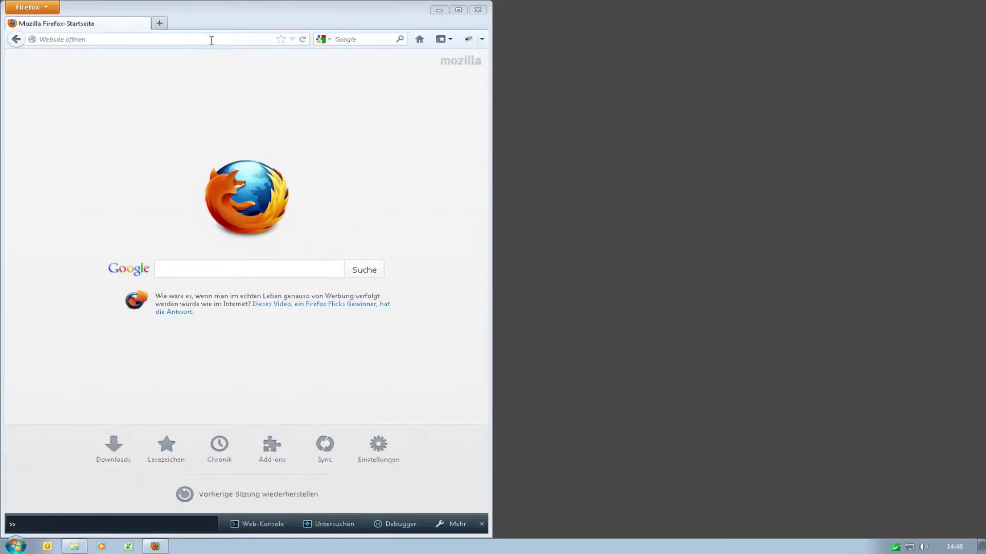
{"action": "key", "text": "Down"}
{"action": "key", "text": "Down"}
{"action": "key", "text": "Down"}
{"action": "key", "text": "Down"}
{"action": "key", "text": "Down"}
{"action": "key", "text": "Down"}
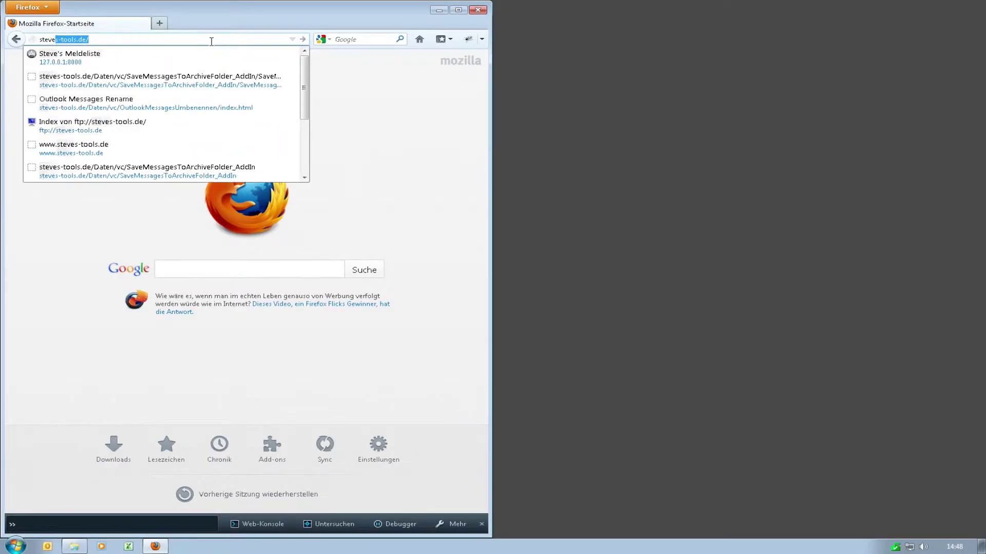
{"action": "key", "text": "Return"}
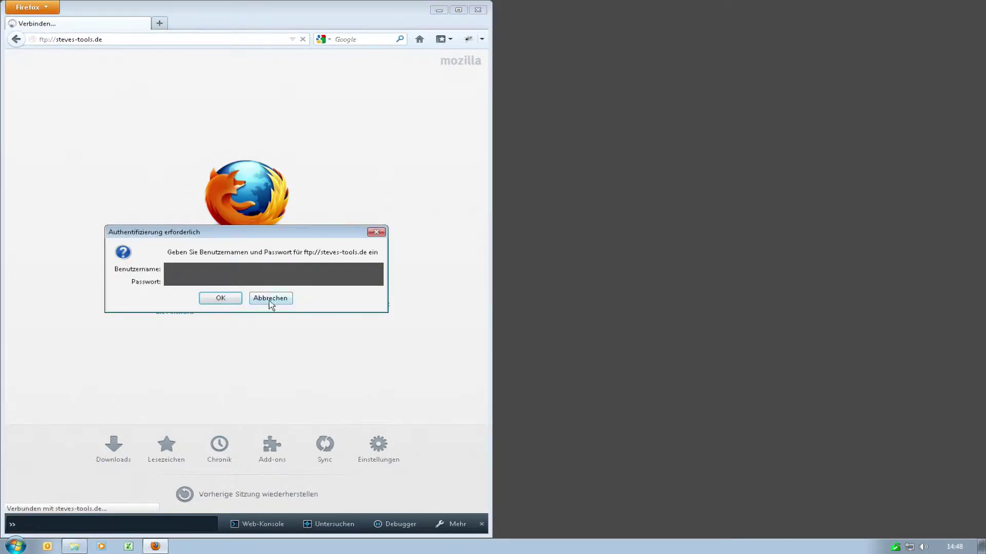
{"action": "left_click", "coordinate": [271, 300]}
{"action": "type", "text": "s"}
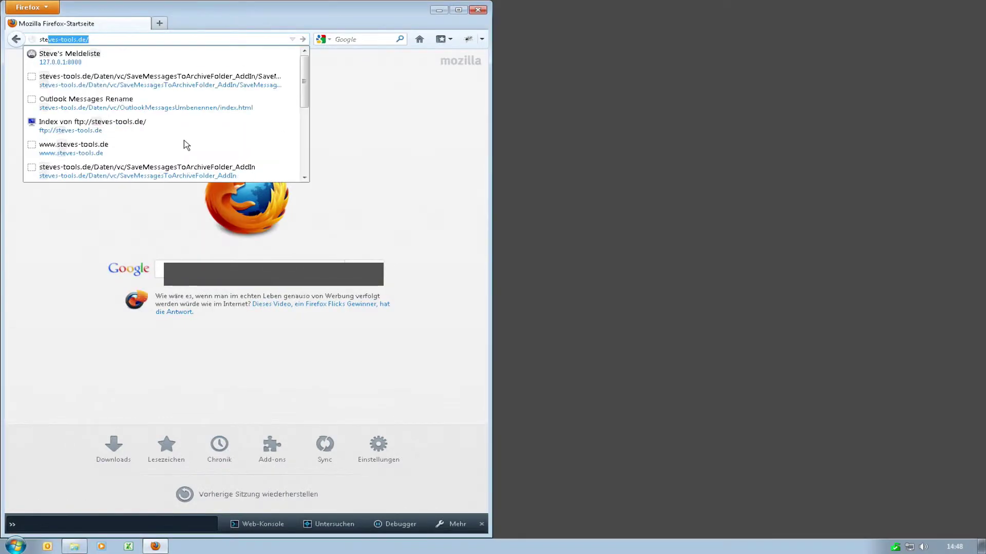
{"action": "key", "text": "Escape"}
{"action": "key", "text": "Return"}
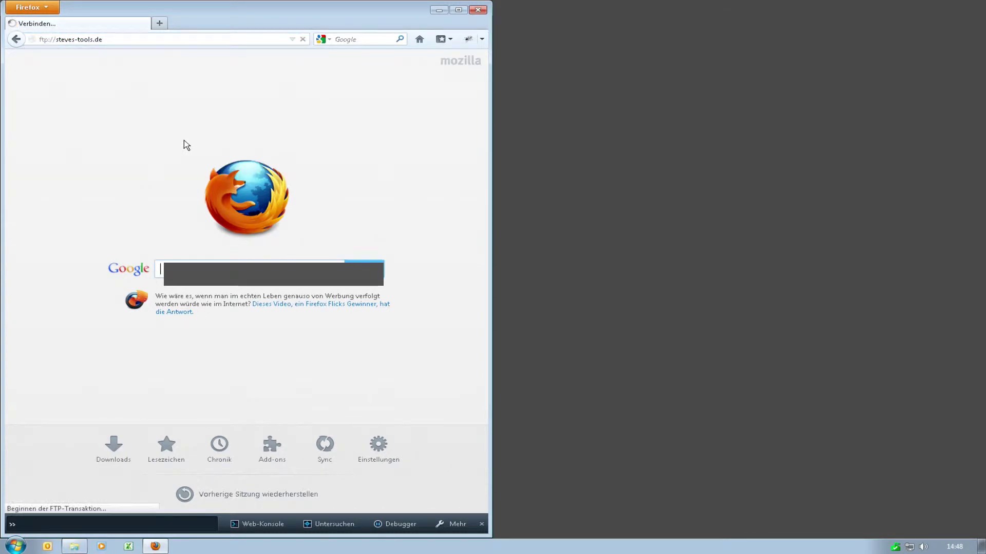
{"action": "key", "text": "Escape"}
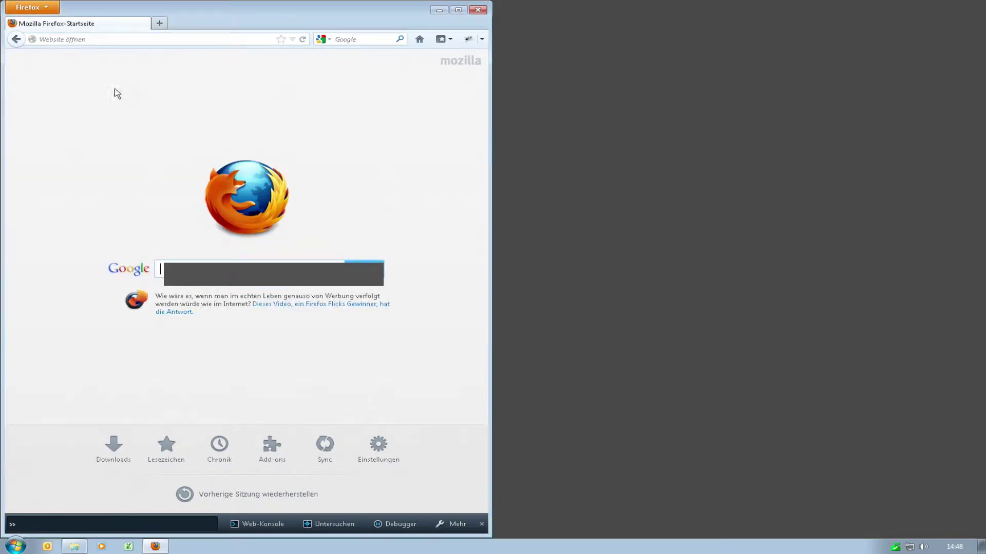
{"action": "type", "text": "steves-tools.de/"}
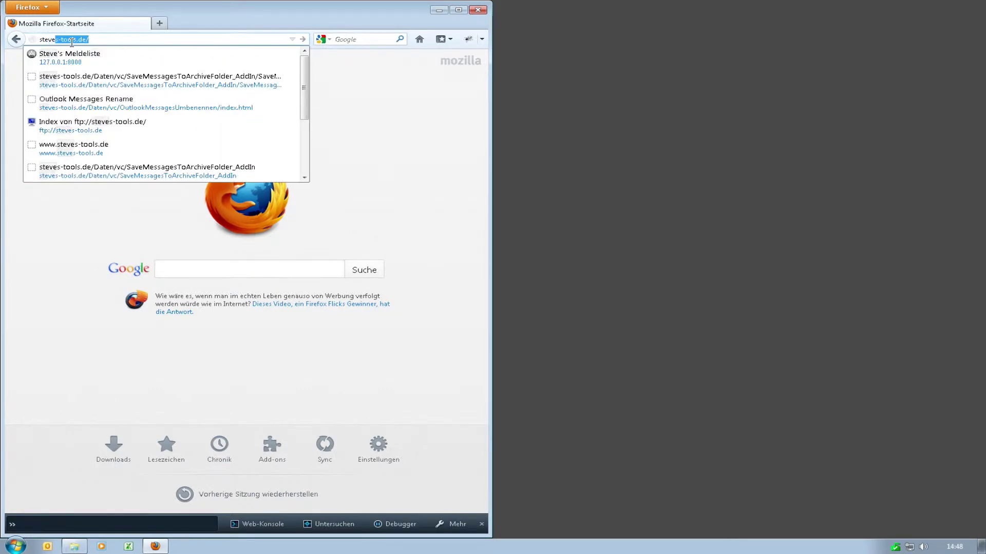
{"action": "key", "text": "End"}
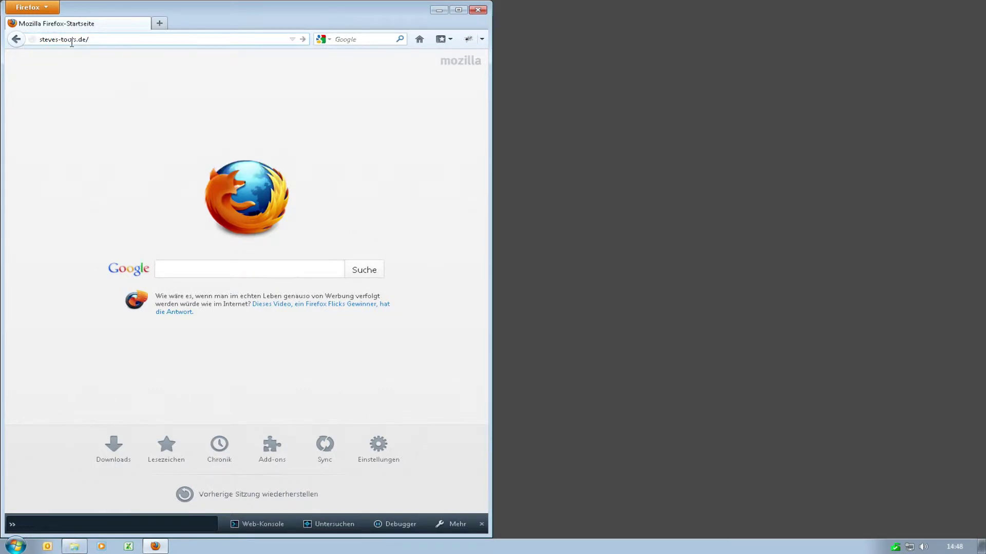
{"action": "type", "text": "http://"}
{"action": "key", "text": "Return"}
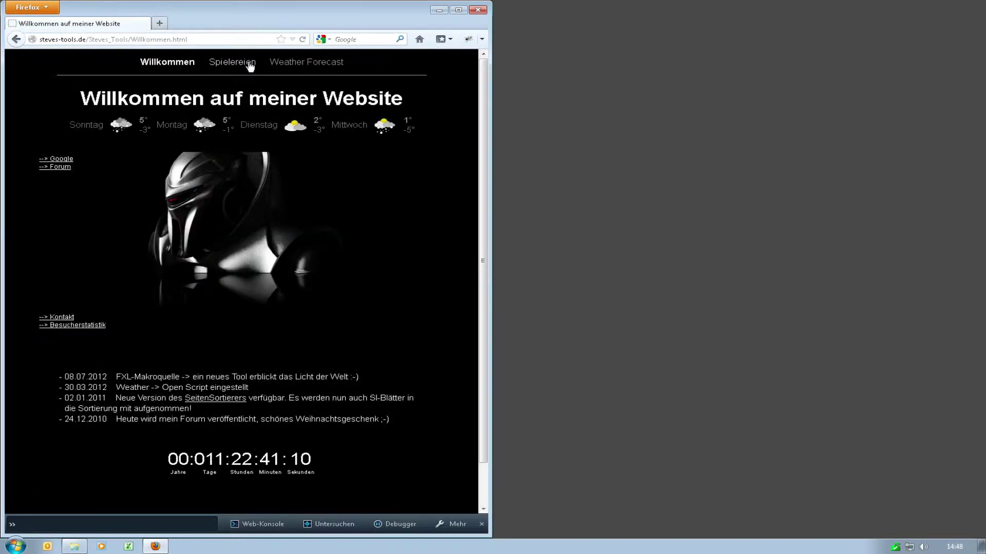
Step: Save RezeptDownloader.zip from the 'Der TrendDownloader' article under Spielereien
{"action": "left_click", "coordinate": [246, 62]}
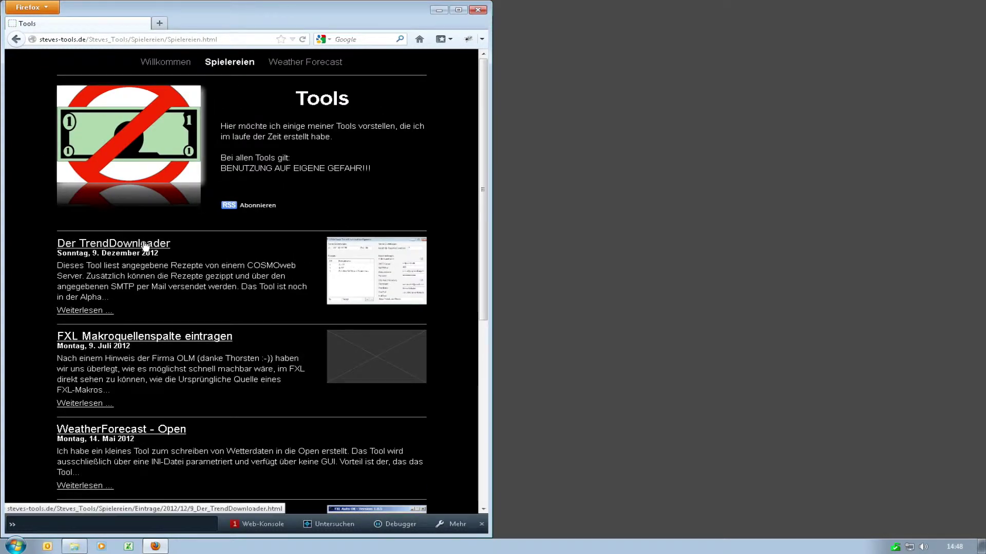
{"action": "left_click", "coordinate": [146, 245]}
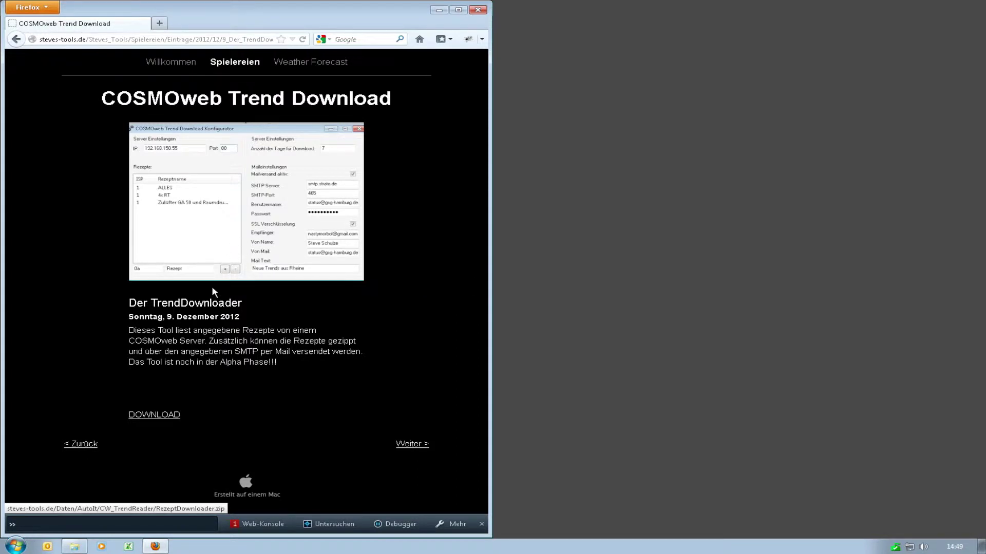
{"action": "left_click", "coordinate": [225, 256]}
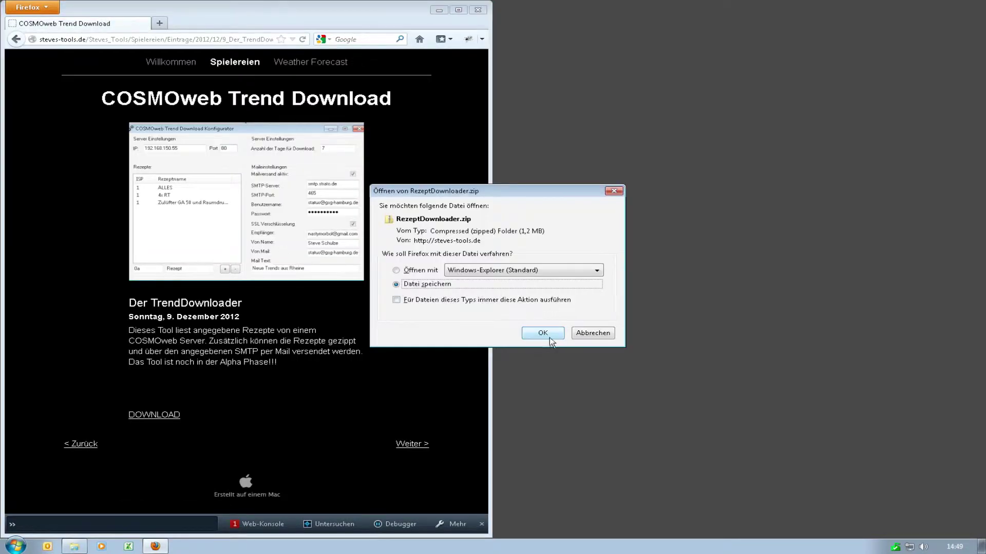
{"action": "left_click", "coordinate": [543, 334]}
{"action": "left_click", "coordinate": [154, 34]}
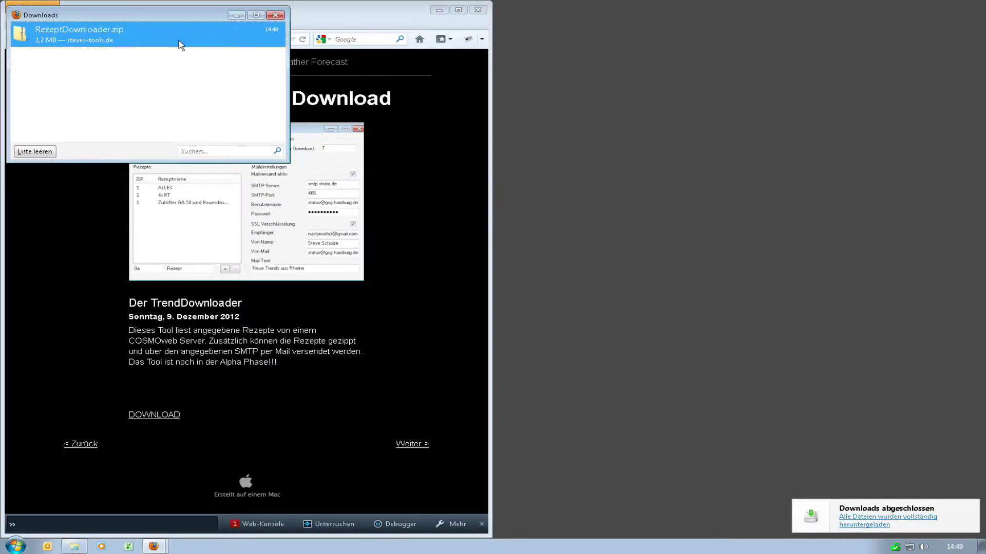
Step: Extract RezeptDownloader.zip on the desktop into a RezeptDownloader folder with 7-Zip, then close the downloads list
{"action": "left_click_drag", "start_coordinate": [179, 40], "coordinate": [685, 63]}
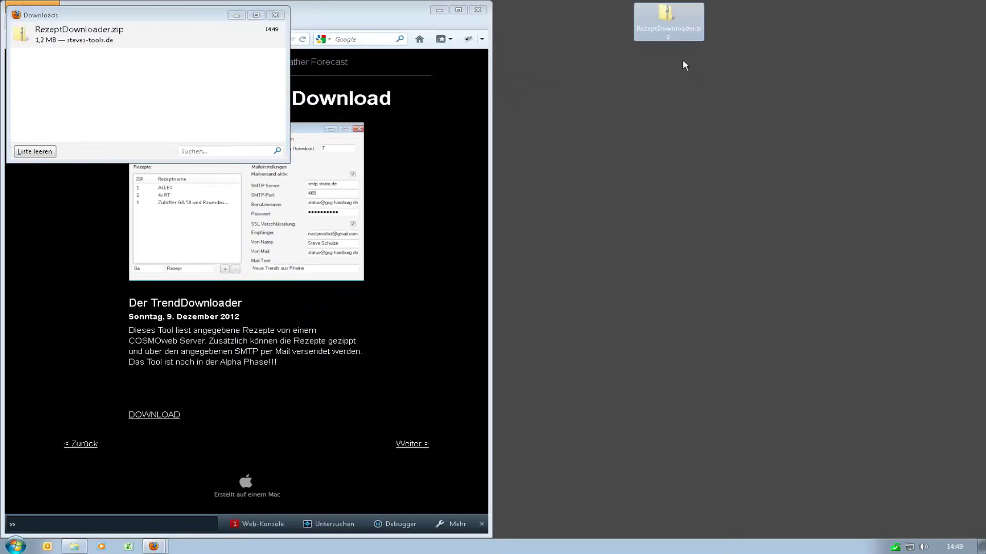
{"action": "right_click", "coordinate": [674, 21]}
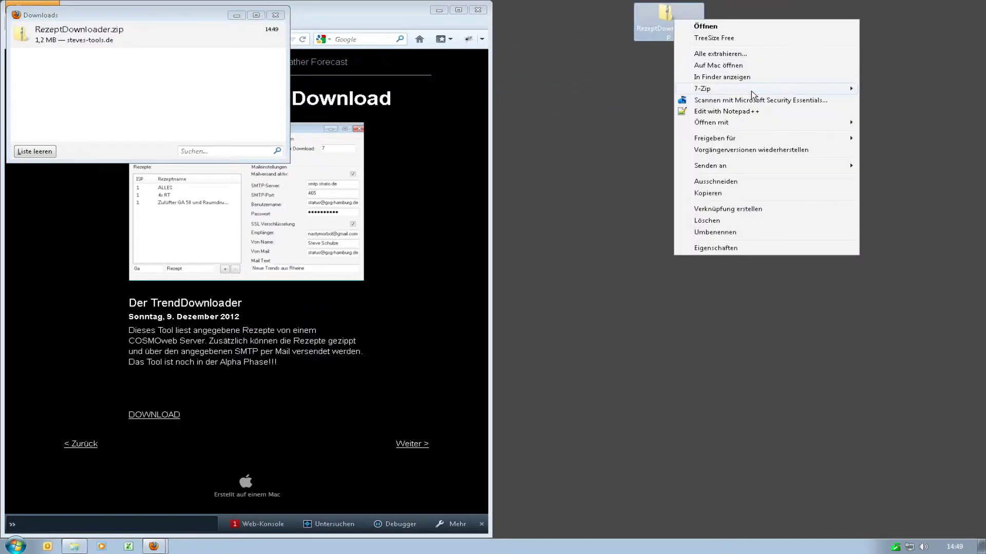
{"action": "mouse_move", "coordinate": [734, 94]}
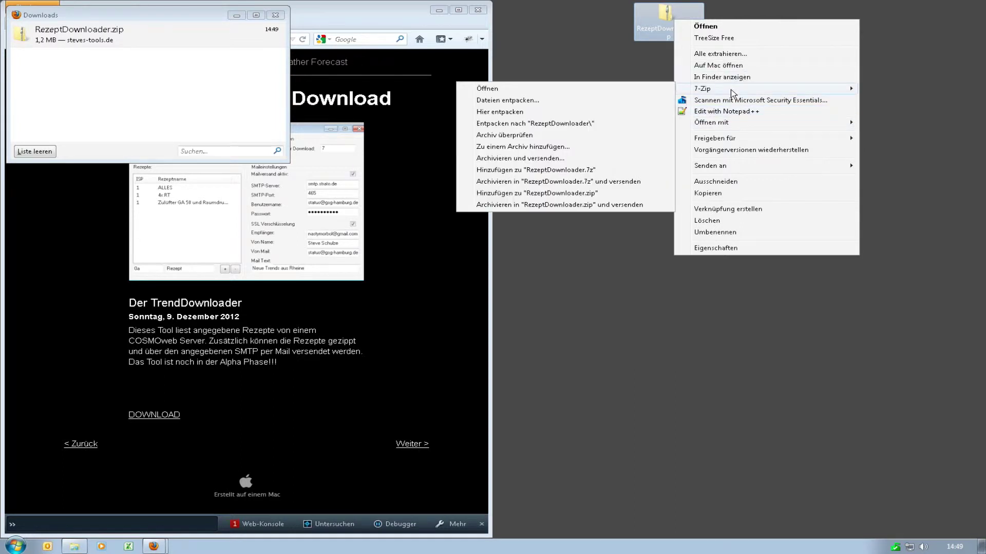
{"action": "left_click", "coordinate": [607, 125]}
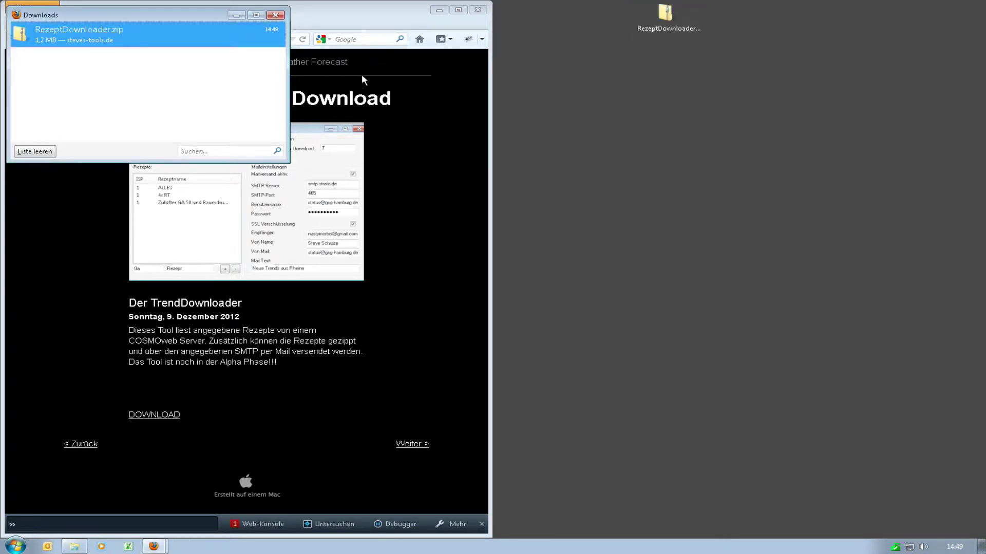
{"action": "left_click", "coordinate": [277, 16]}
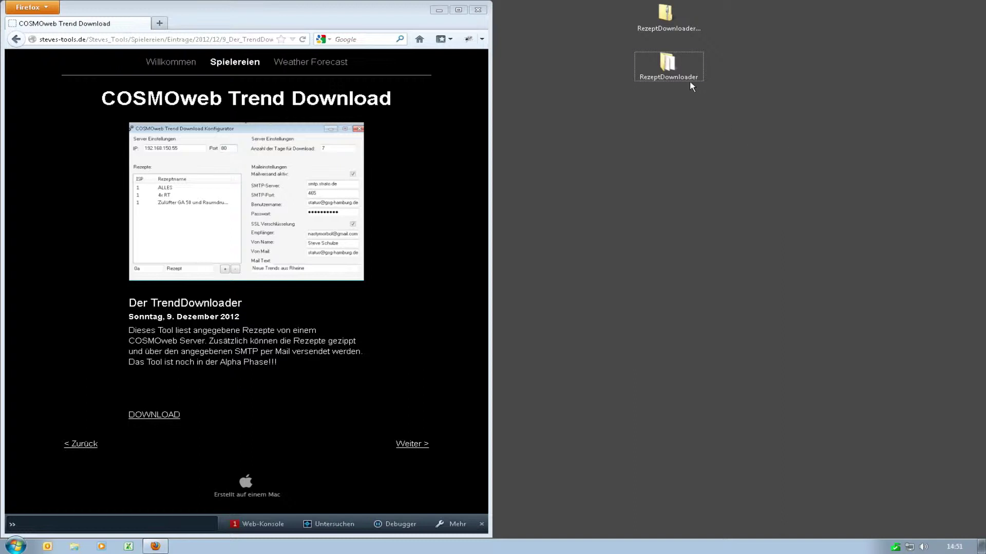
Step: Open the RezeptDownloader folder beside the browser and inspect KonfigRezeptDownloader.exe and RezeptDownloader.exe
{"action": "double_click", "coordinate": [668, 65]}
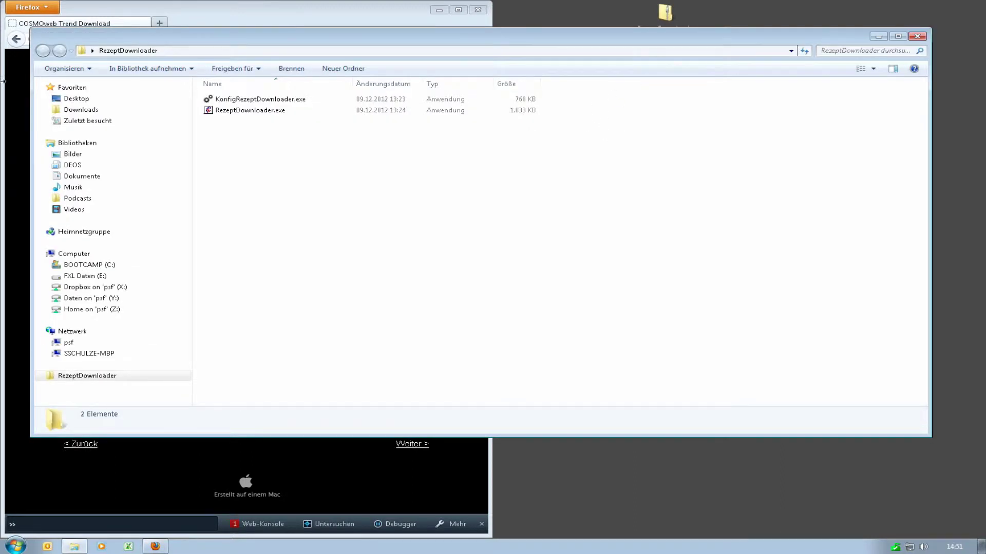
{"action": "left_click_drag", "start_coordinate": [33, 139], "coordinate": [559, 138]}
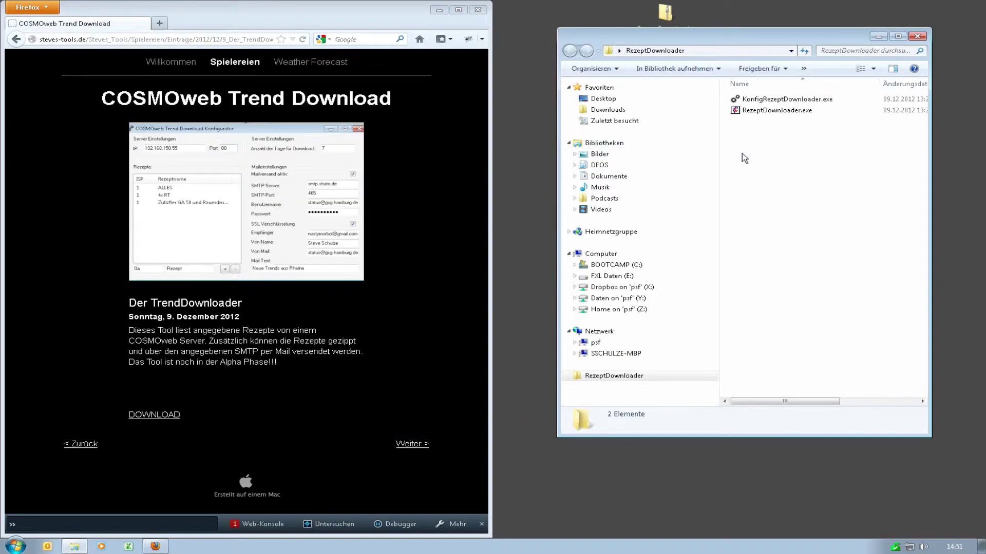
{"action": "left_click", "coordinate": [791, 101]}
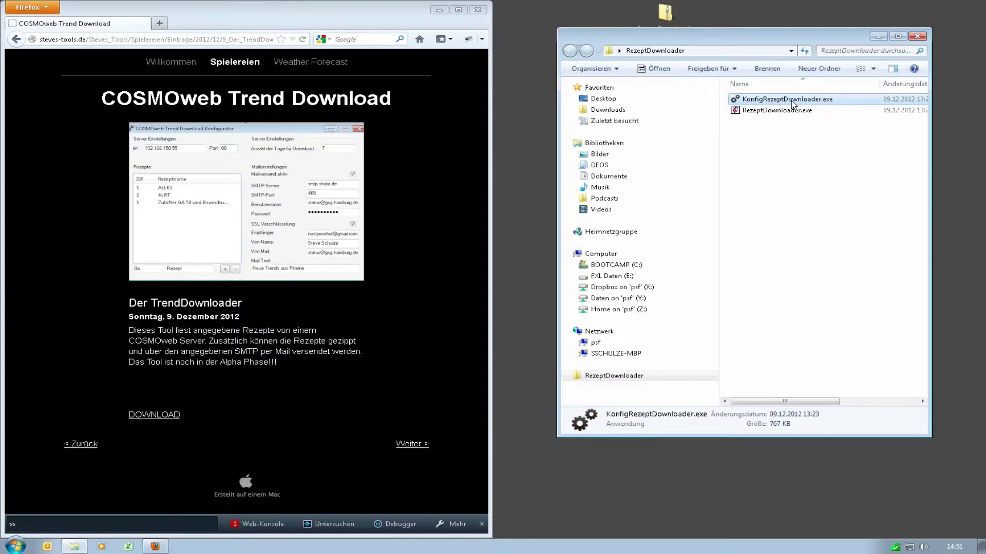
{"action": "left_click", "coordinate": [786, 112]}
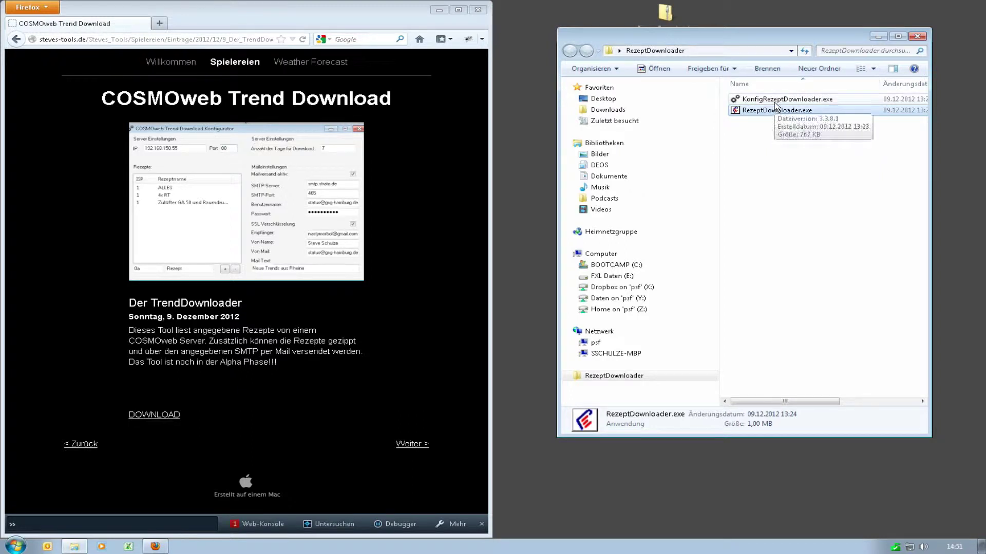
{"action": "left_click", "coordinate": [774, 102]}
{"action": "left_click", "coordinate": [771, 130]}
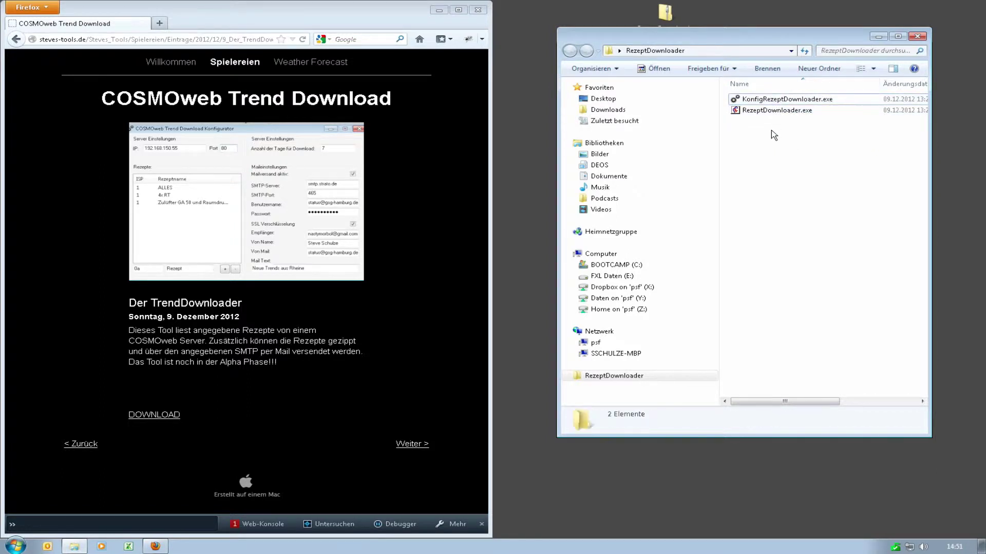
{"action": "left_click", "coordinate": [773, 102]}
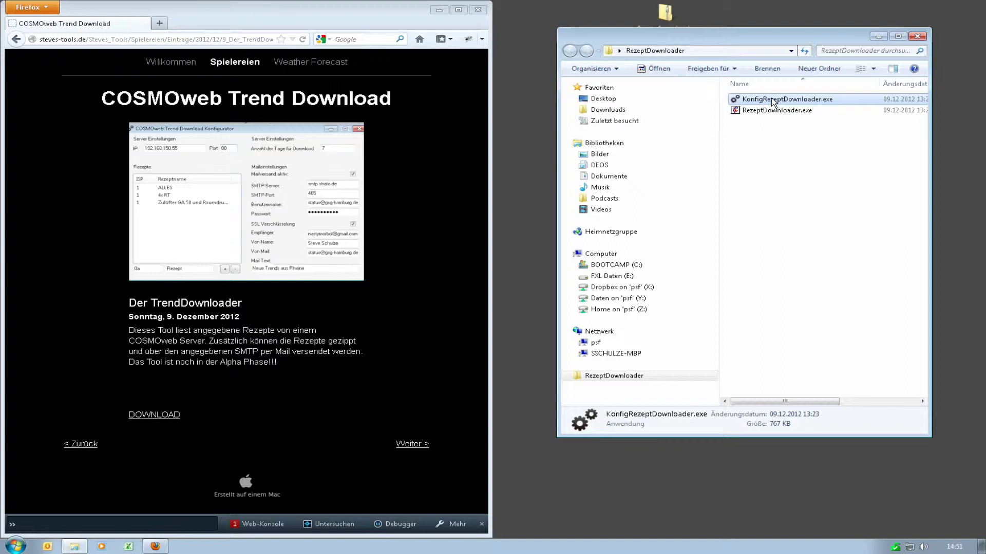
Step: Launch the Konfigurator and set the server IP address to 192.168.150.55
{"action": "double_click", "coordinate": [773, 101]}
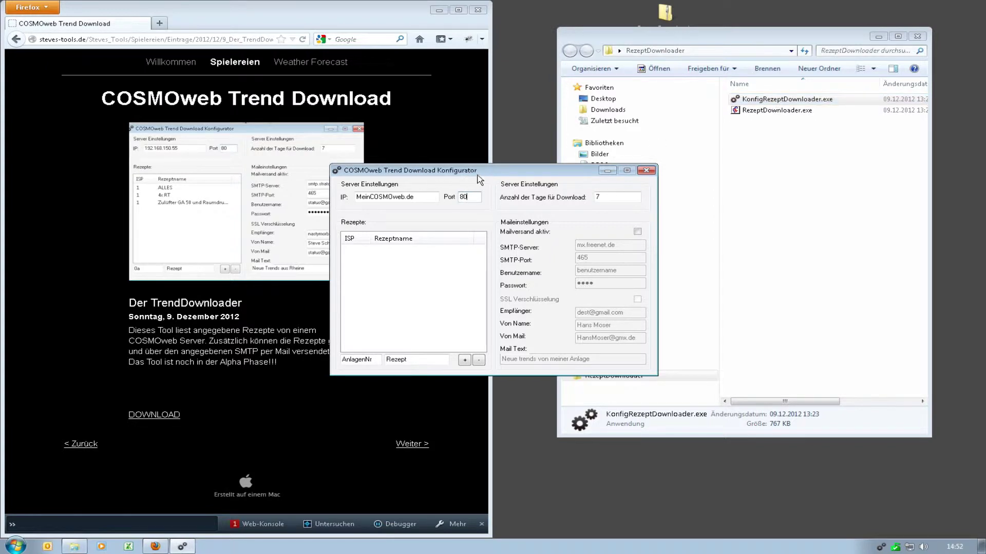
{"action": "left_click_drag", "start_coordinate": [490, 176], "coordinate": [650, 205]}
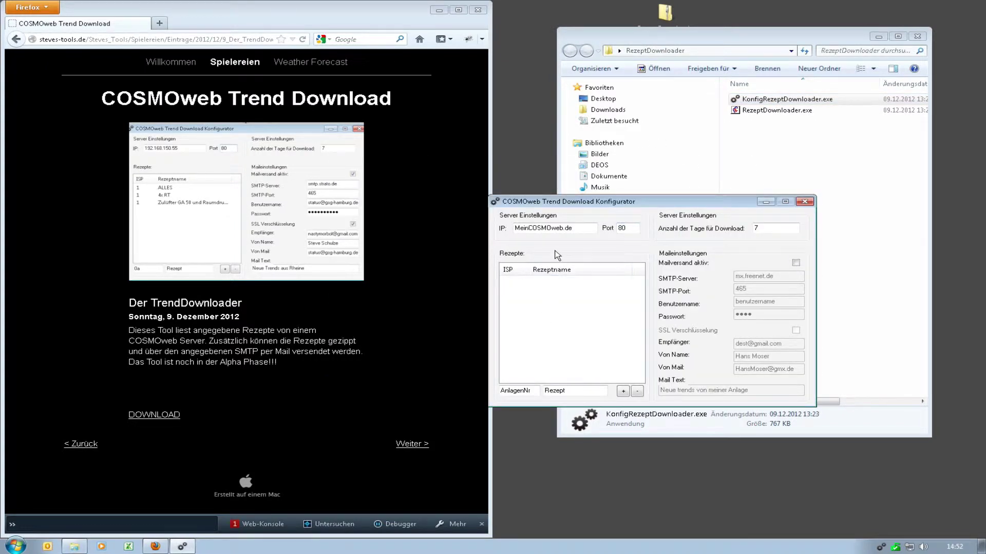
{"action": "double_click", "coordinate": [576, 228]}
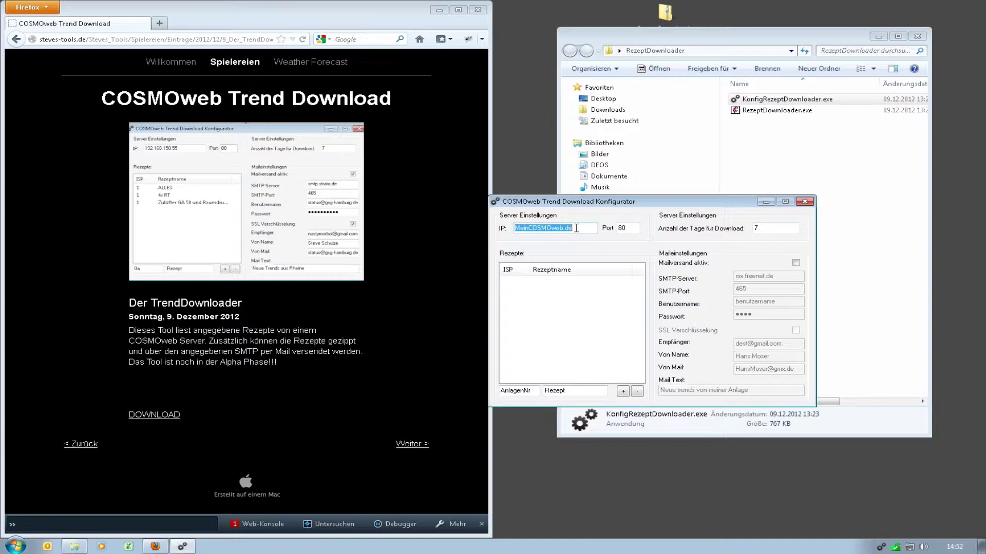
{"action": "type", "text": "192.168.17"}
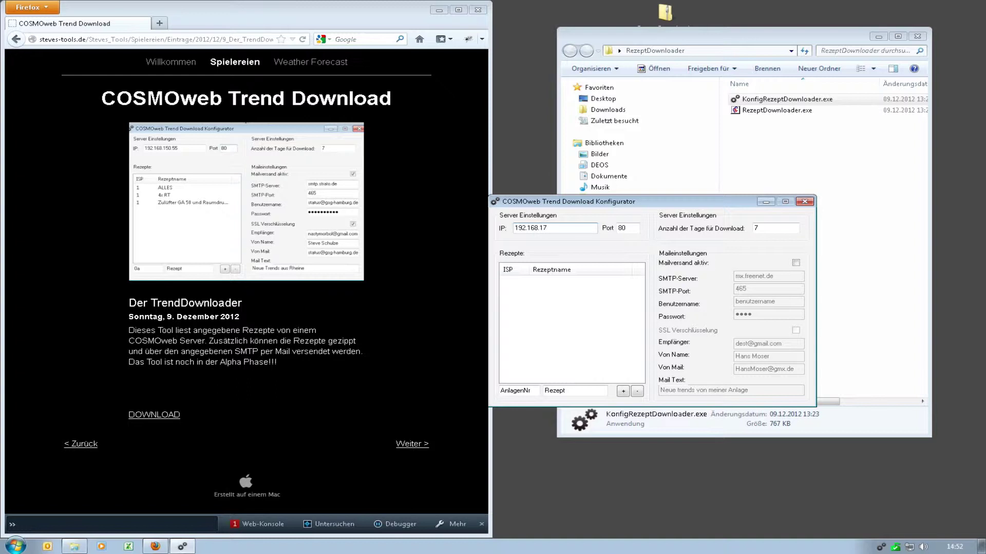
{"action": "key", "text": "BackSpace"}
{"action": "type", "text": "50.55"}
{"action": "key", "text": "Tab"}
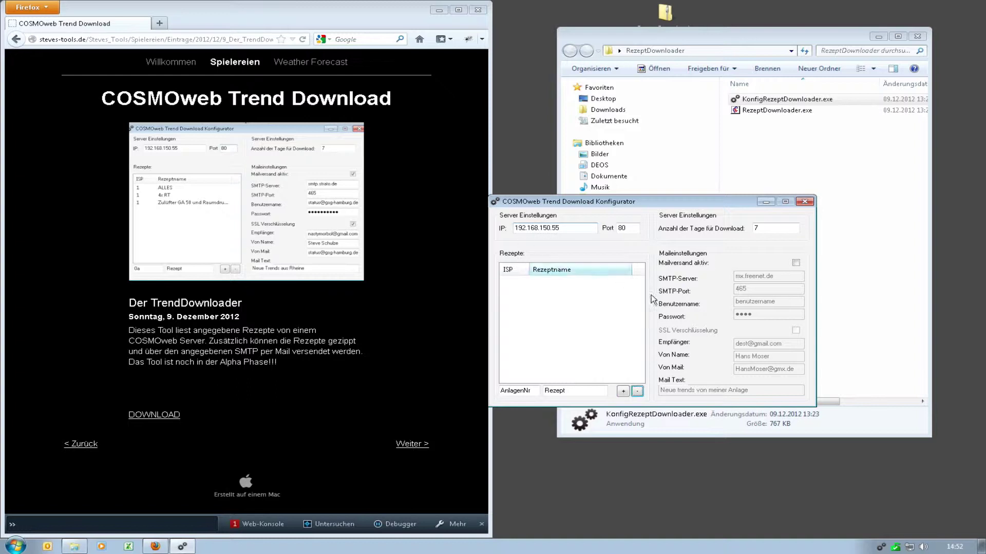
Step: Add recipe 1 ALLES to the recipe list and close the configurator, saving settings
{"action": "key", "text": "Tab"}
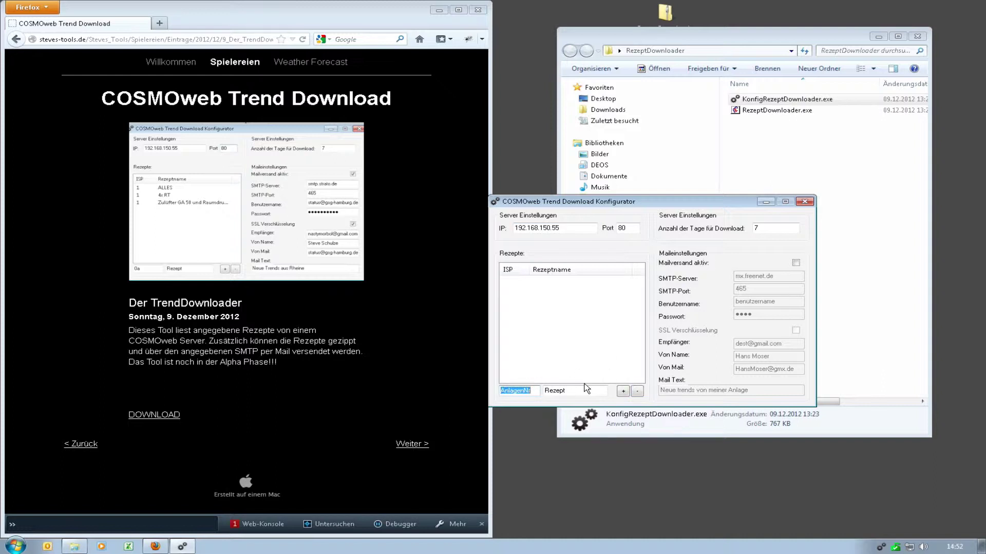
{"action": "type", "text": "1"}
{"action": "key", "text": "Tab"}
{"action": "type", "text": "ALLES"}
{"action": "key", "text": "Tab"}
{"action": "left_click", "coordinate": [623, 392]}
{"action": "left_click", "coordinate": [557, 284]}
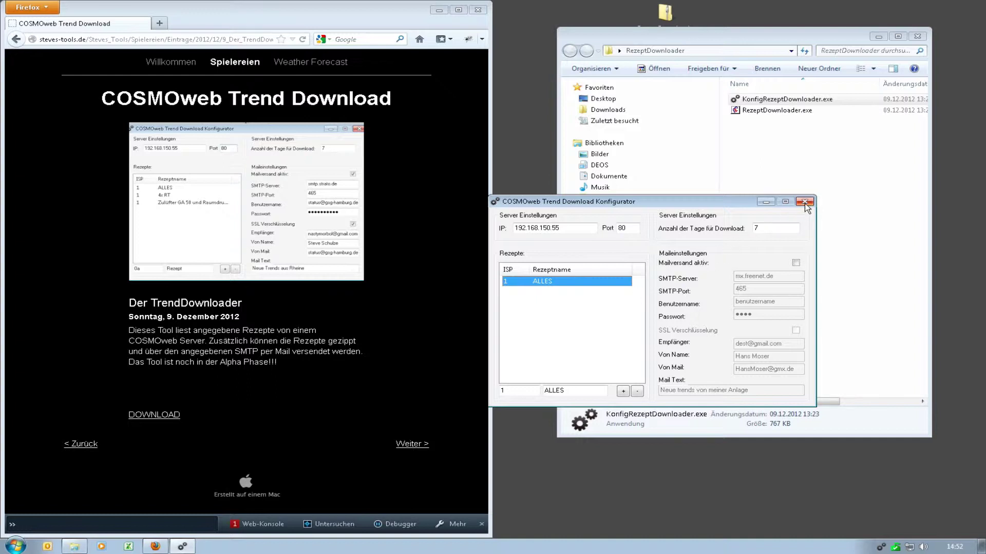
{"action": "left_click", "coordinate": [771, 226]}
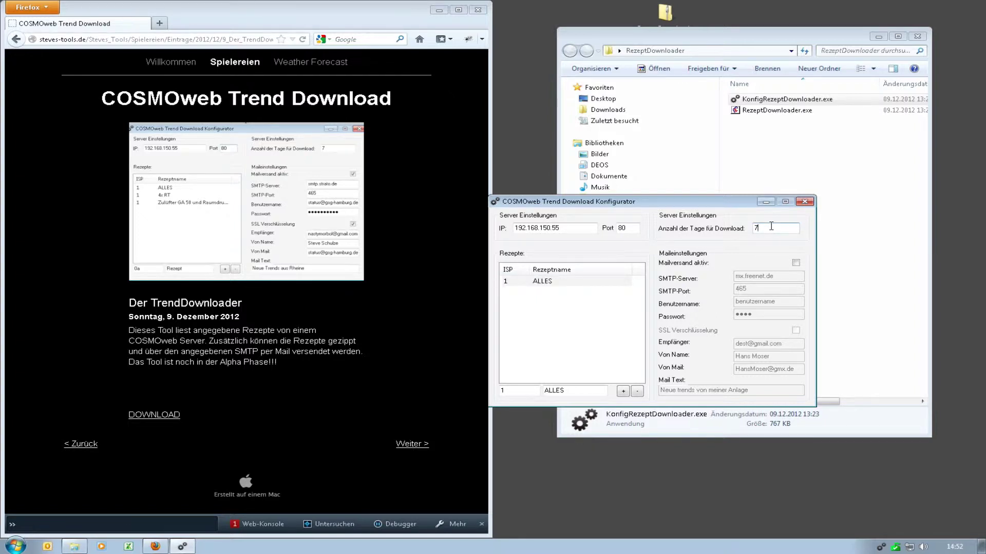
{"action": "left_click", "coordinate": [806, 202]}
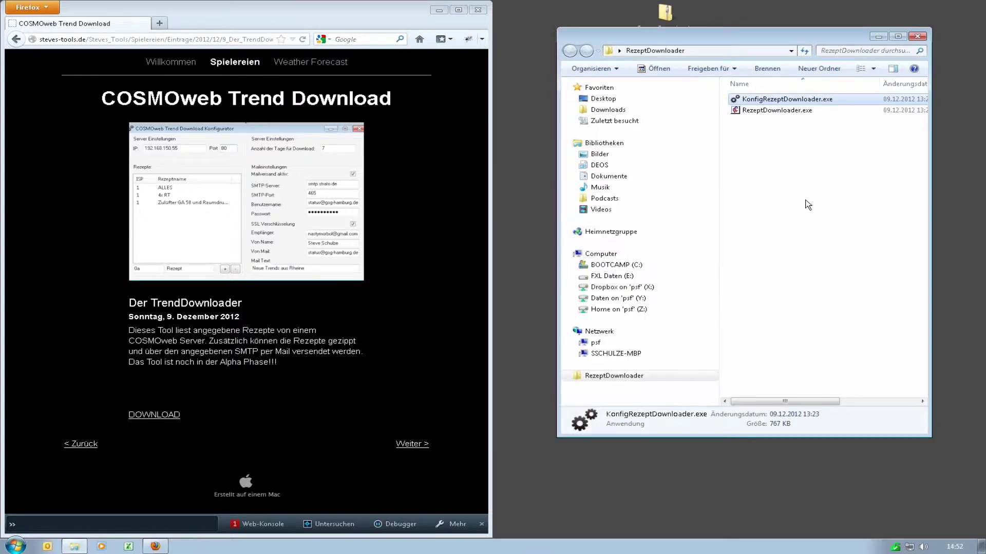
Step: Run RezeptDownloader.exe and review its download log
{"action": "left_click", "coordinate": [775, 123]}
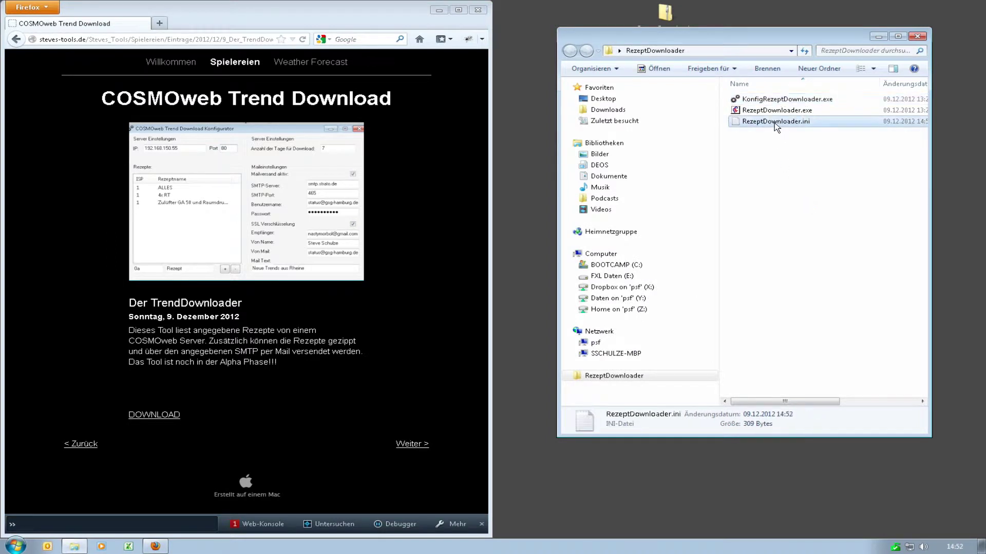
{"action": "double_click", "coordinate": [768, 112]}
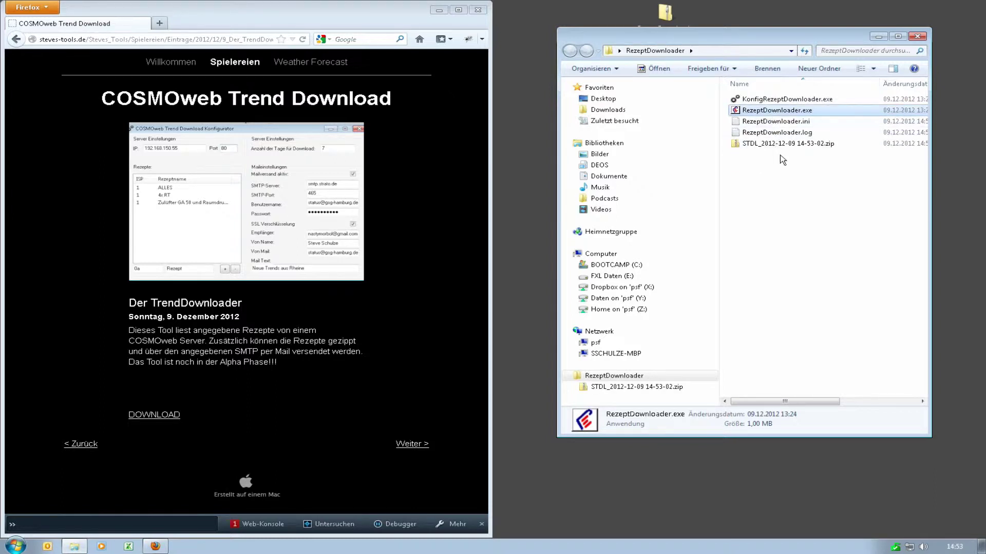
{"action": "double_click", "coordinate": [775, 133]}
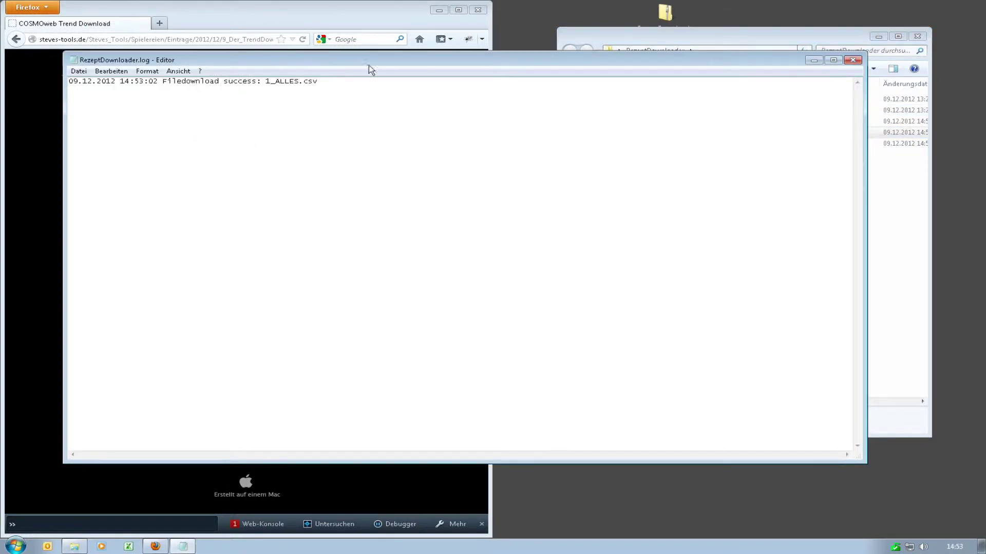
{"action": "left_click", "coordinate": [855, 61]}
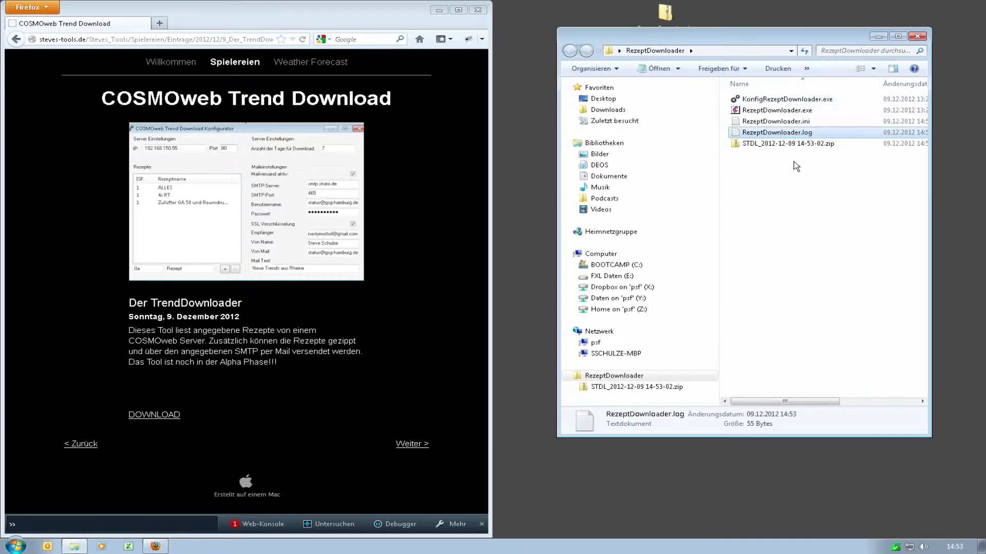
Step: Open the STDL zip and browse the 1_ALLES.csv trend data in Excel, then close it
{"action": "left_click", "coordinate": [796, 146]}
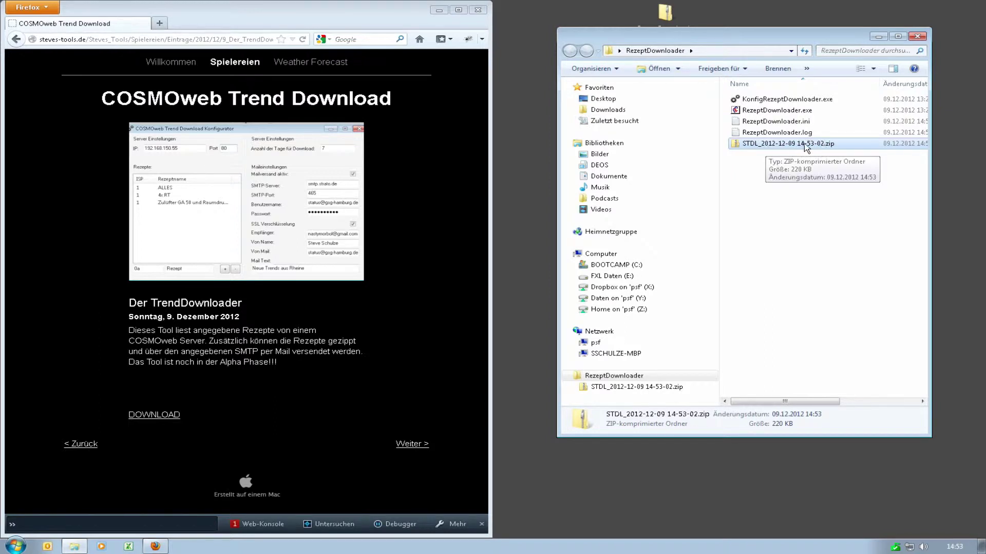
{"action": "double_click", "coordinate": [796, 145]}
{"action": "double_click", "coordinate": [773, 99]}
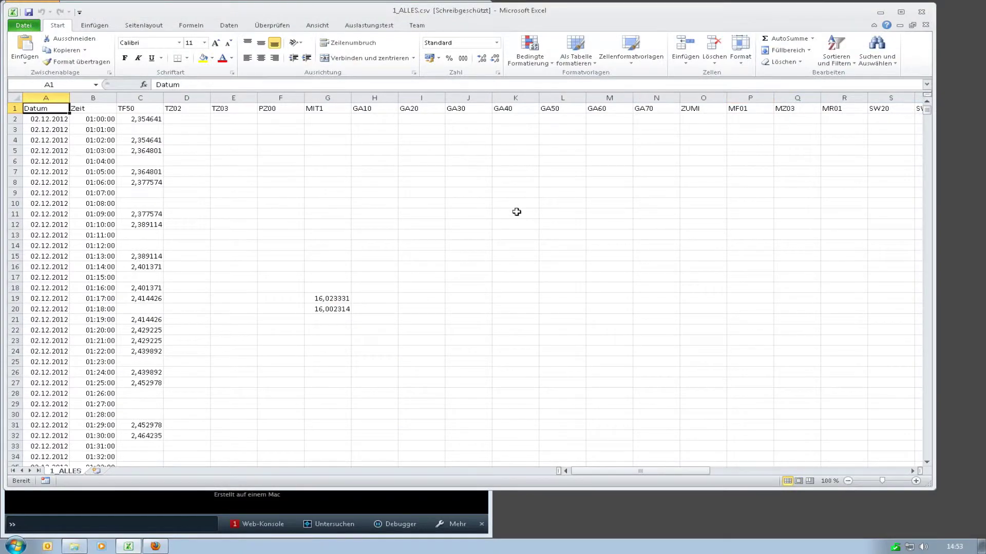
{"action": "key", "text": "Down"}
{"action": "key", "text": "Down"}
{"action": "key", "text": "Down"}
{"action": "key", "text": "Down"}
{"action": "key", "text": "ctrl+Down"}
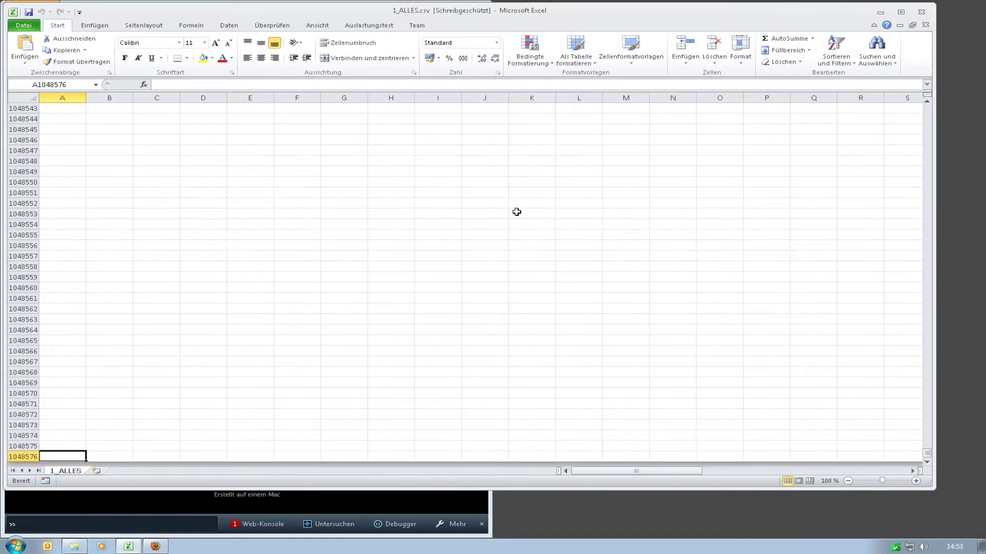
{"action": "key", "text": "ctrl+Home"}
{"action": "key", "text": "Down"}
{"action": "key", "text": "Down"}
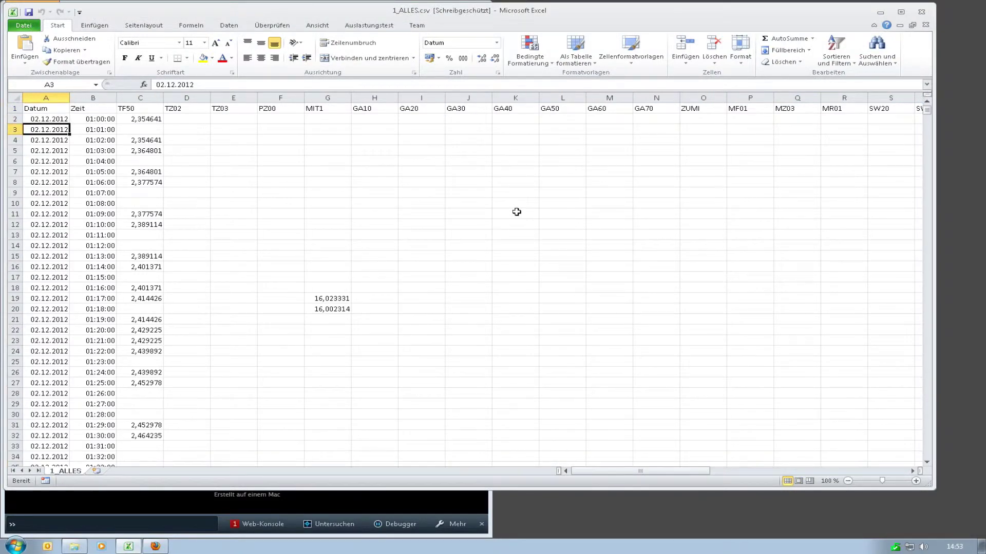
{"action": "key", "text": "alt+F4"}
{"action": "left_click", "coordinate": [803, 125]}
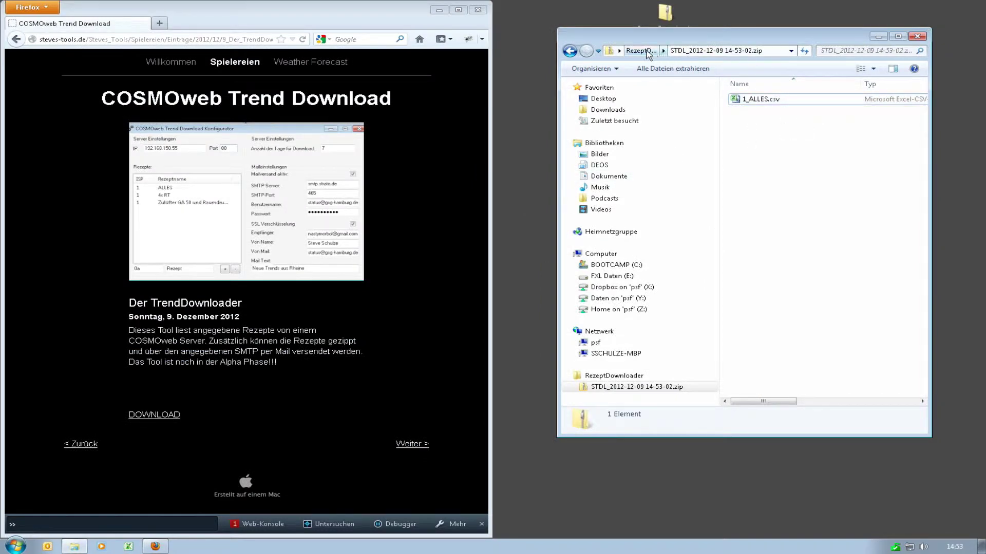
Step: Add recipe 4x RT in the Konfigurator, close it, and run RezeptDownloader.exe again
{"action": "left_click", "coordinate": [641, 50]}
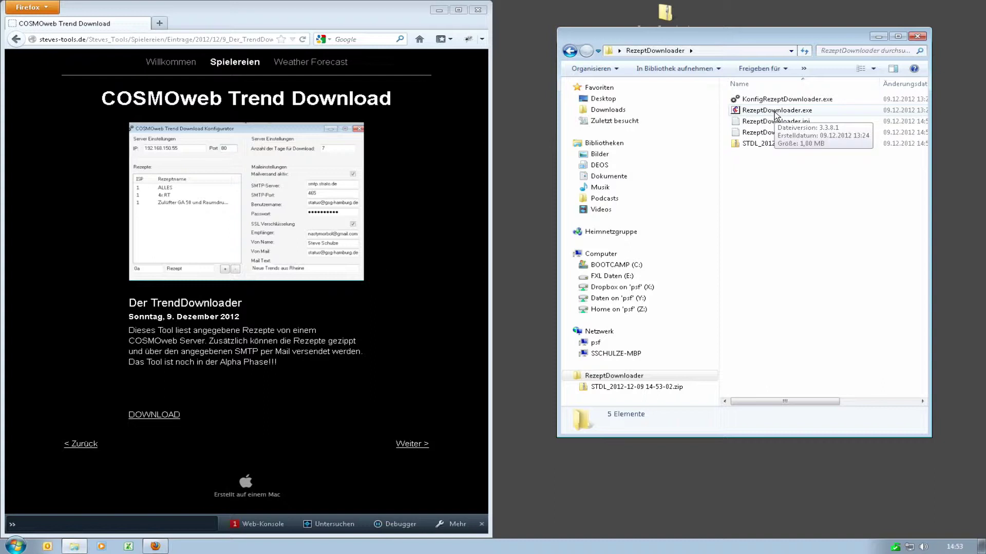
{"action": "double_click", "coordinate": [783, 100]}
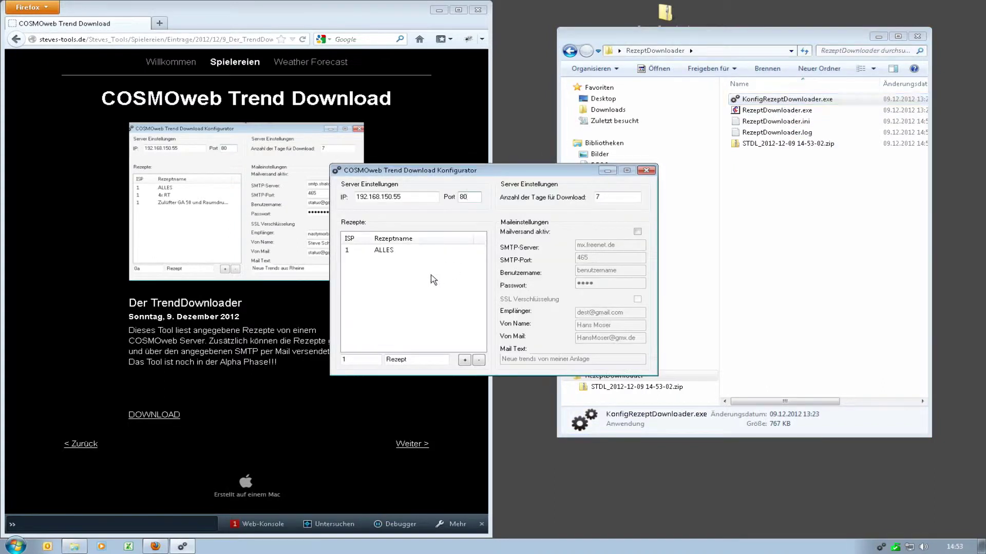
{"action": "double_click", "coordinate": [424, 359]}
{"action": "type", "text": "4x RT"}
{"action": "left_click", "coordinate": [465, 360]}
{"action": "left_click", "coordinate": [647, 171]}
{"action": "double_click", "coordinate": [788, 111]}
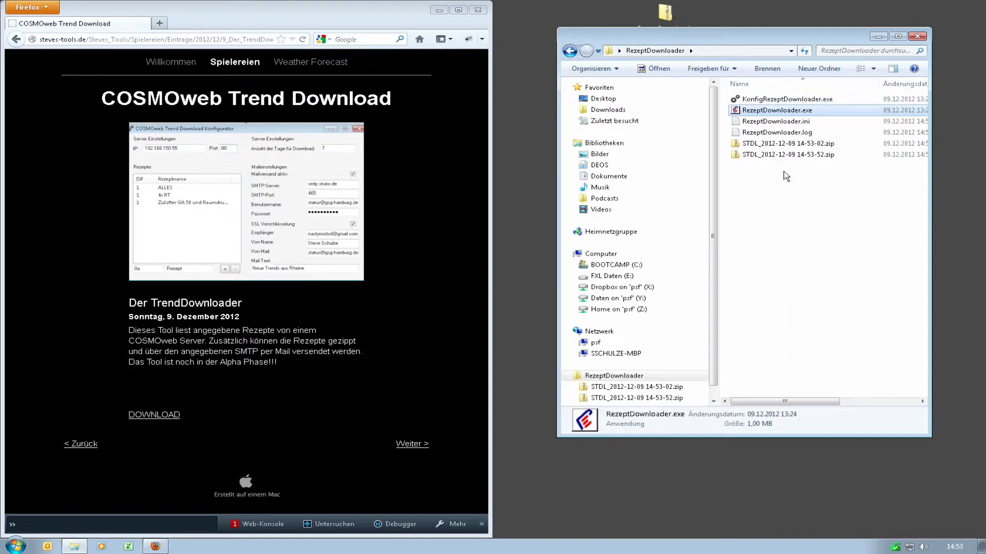
Step: Check the downloaded file name in RezeptDownloader.log, then close the log
{"action": "double_click", "coordinate": [776, 132]}
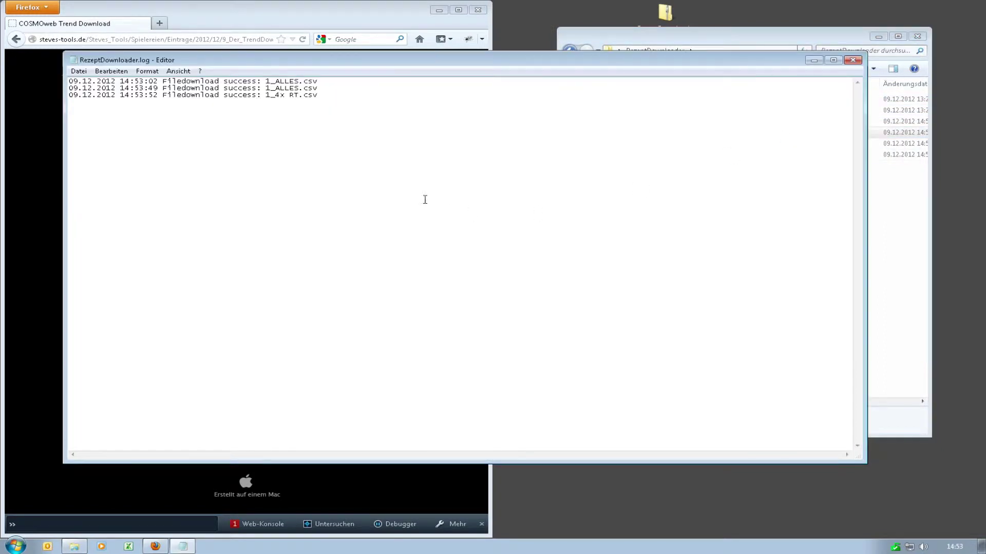
{"action": "double_click", "coordinate": [273, 98]}
{"action": "left_click", "coordinate": [273, 97]}
{"action": "key", "text": "shift+Right"}
{"action": "key", "text": "shift+Right"}
{"action": "left_click", "coordinate": [853, 60]}
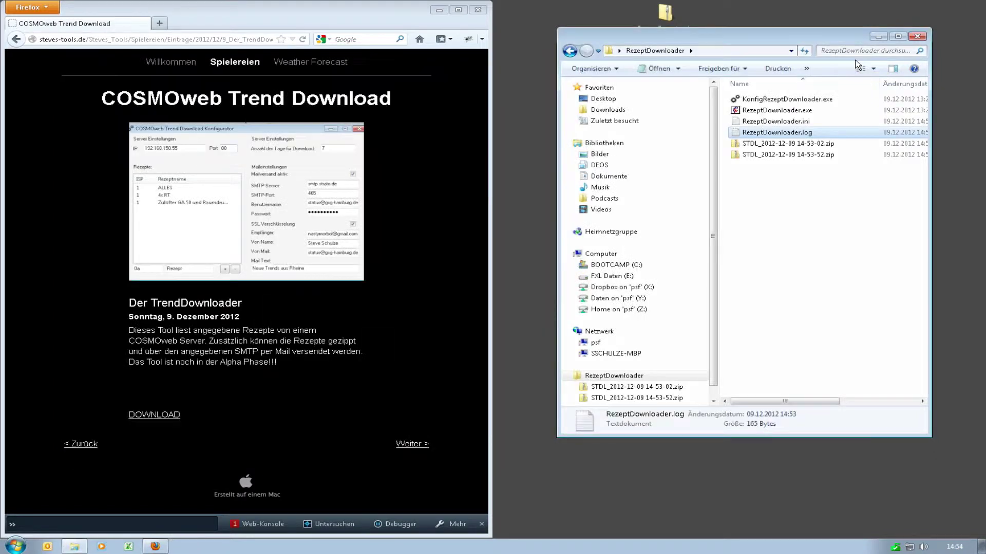
Step: Open the newest STDL zip and view 1_4x RT.csv in Excel, then close it
{"action": "left_click", "coordinate": [782, 155]}
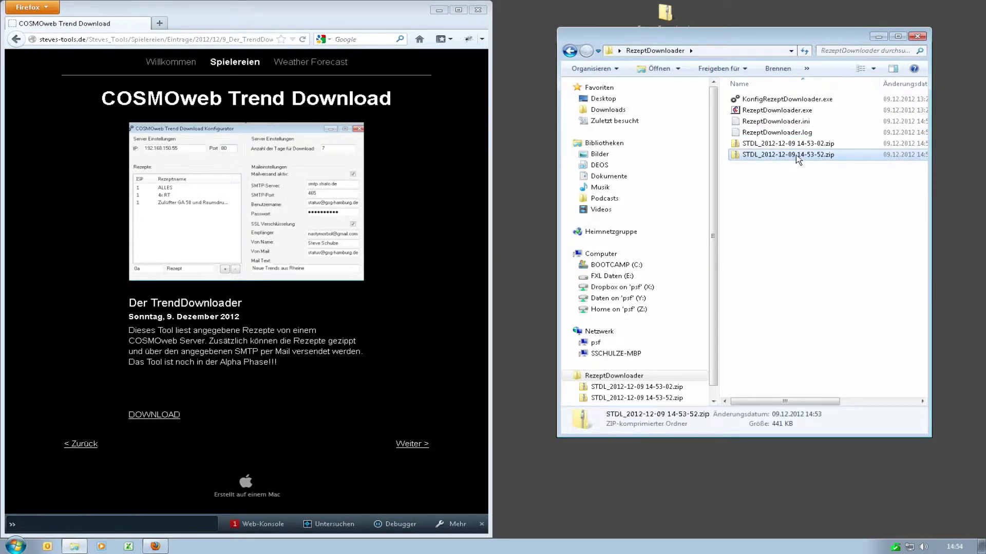
{"action": "double_click", "coordinate": [796, 156]}
{"action": "double_click", "coordinate": [768, 102]}
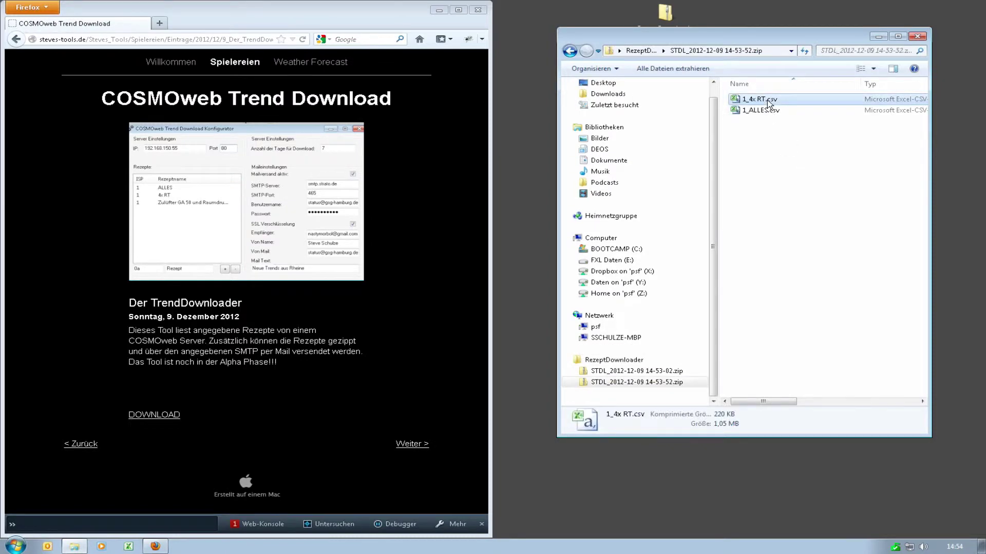
{"action": "scroll", "coordinate": [635, 194], "scroll_direction": "down", "scroll_amount": 20}
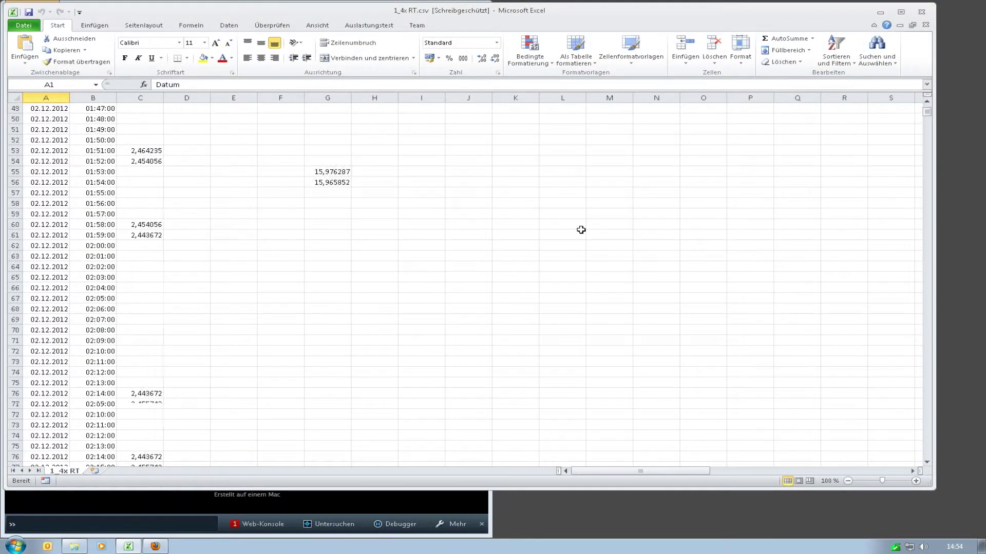
{"action": "scroll", "coordinate": [580, 230], "scroll_direction": "up", "scroll_amount": 20}
{"action": "scroll", "coordinate": [581, 229], "scroll_direction": "right", "scroll_amount": 8}
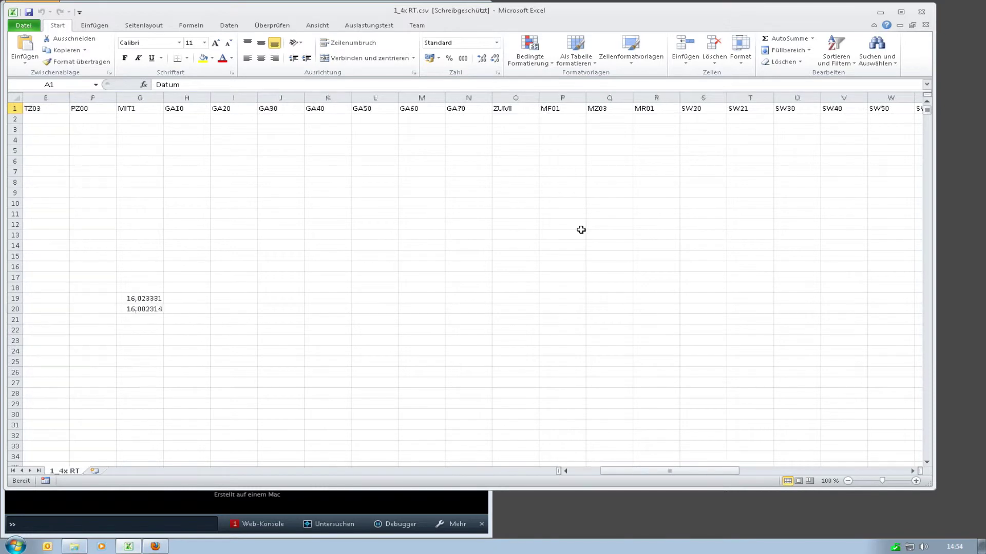
{"action": "scroll", "coordinate": [581, 229], "scroll_direction": "left", "scroll_amount": 3}
{"action": "key", "text": "alt+F4"}
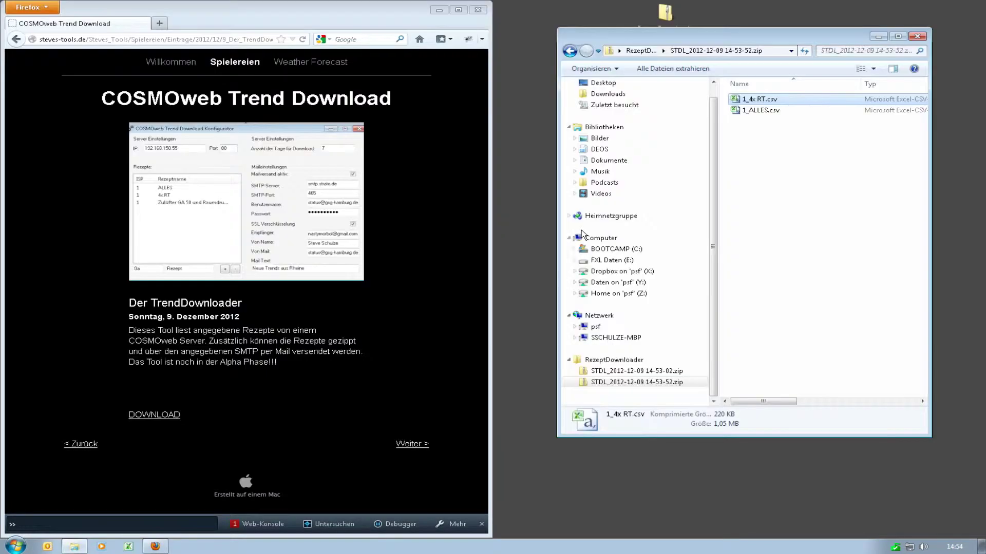
Step: Launch ControlPanel and show Trendaufzeichnung's Rezept laden list (4x RT, ALLES, Alles, keine Haken, Zulüfter GA 50 und Raumdruck)
{"action": "left_click", "coordinate": [772, 110]}
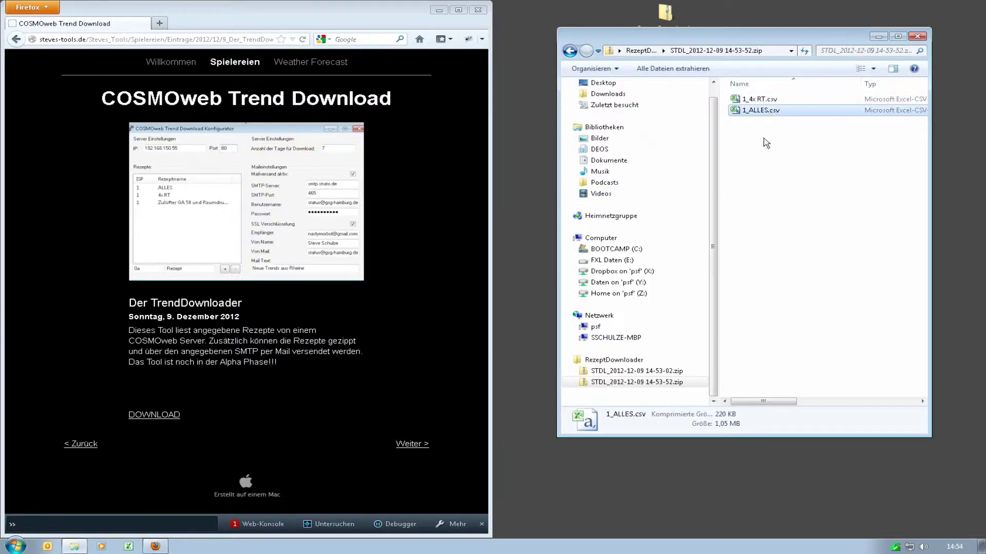
{"action": "key", "text": "super"}
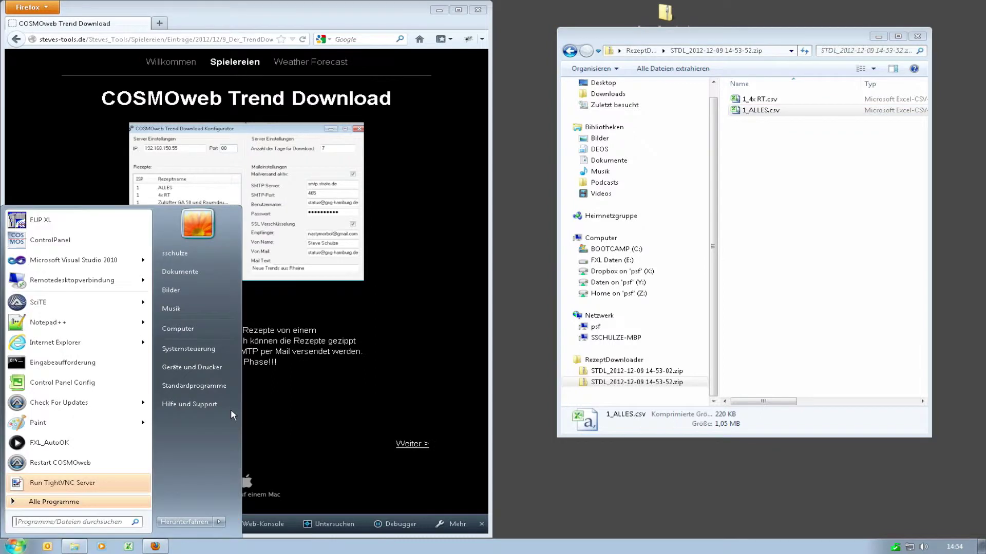
{"action": "left_click", "coordinate": [81, 242]}
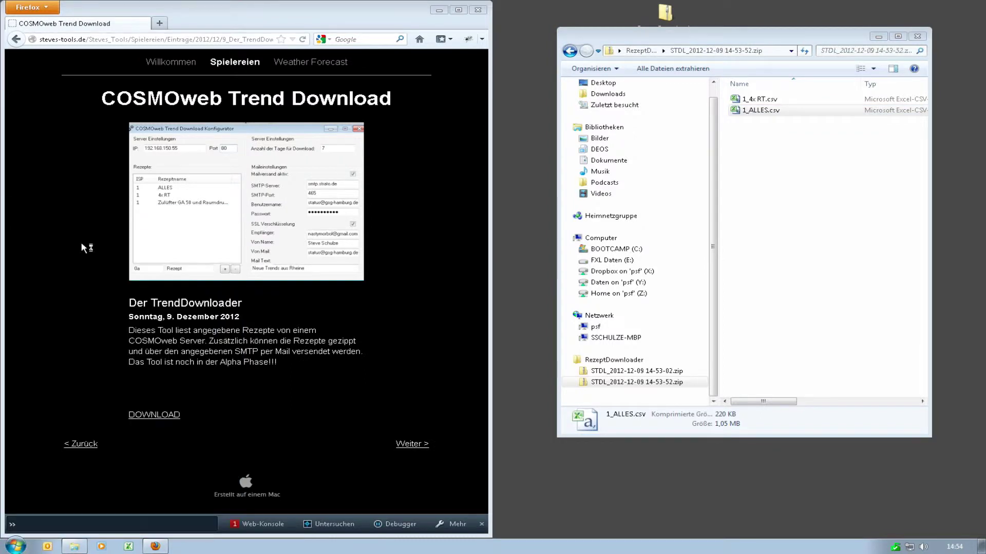
{"action": "left_click", "coordinate": [569, 50]}
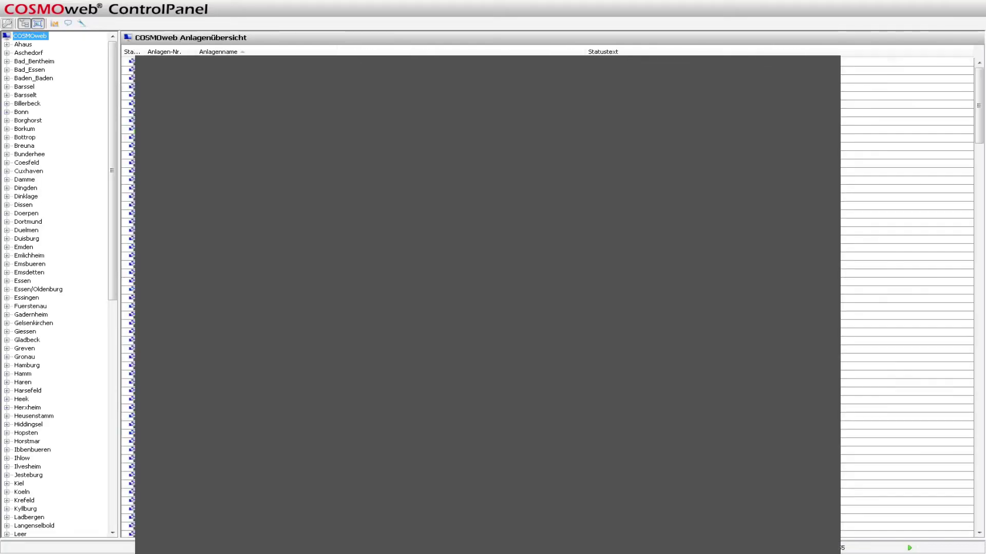
{"action": "left_click", "coordinate": [54, 23]}
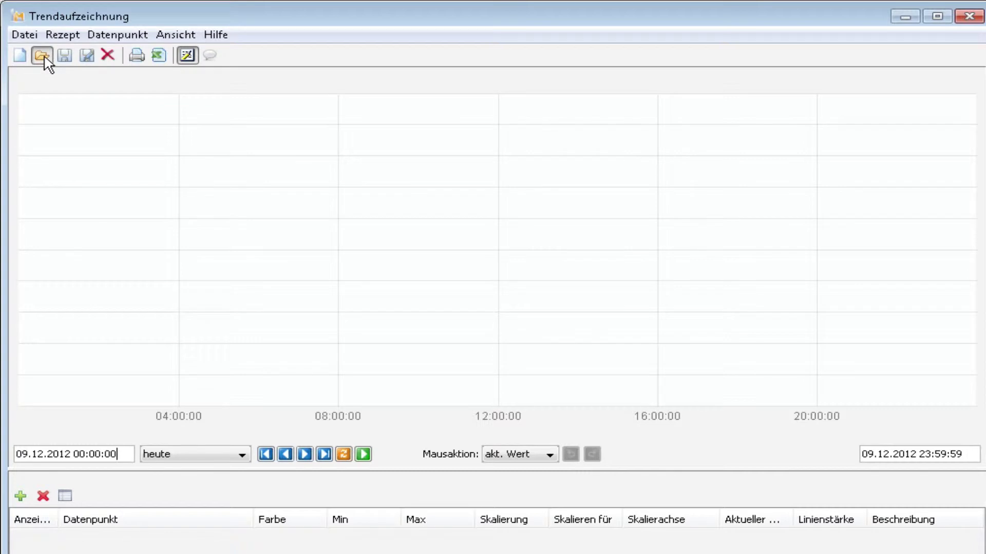
{"action": "left_click", "coordinate": [42, 55]}
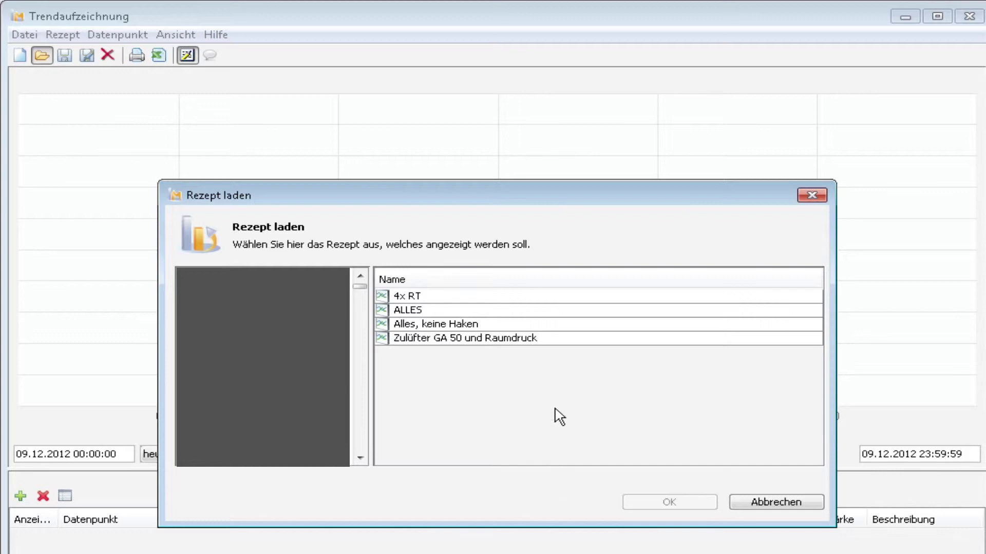
{"action": "key", "text": "alt+Tab"}
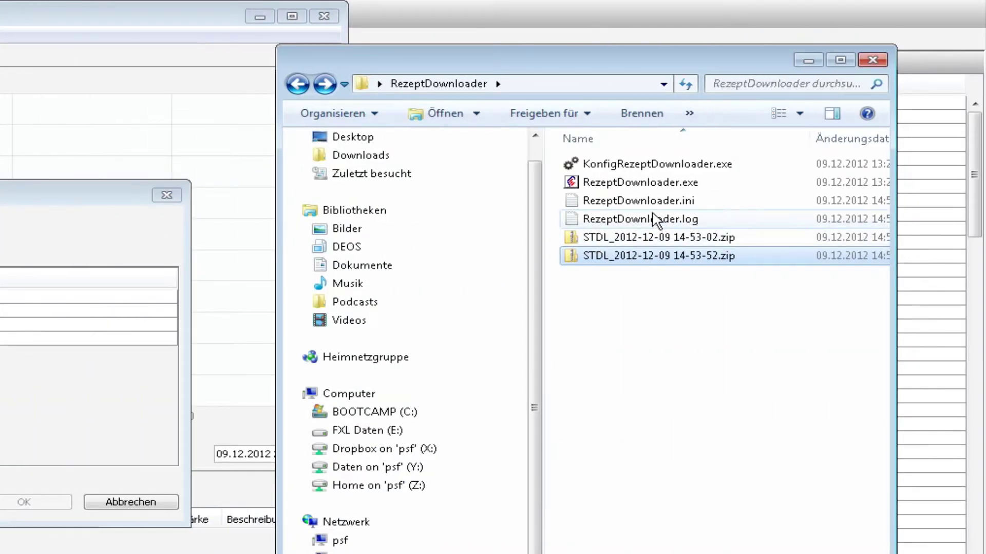
Step: Add recipes 'Alles, keine Haken' and 'Zulüfter GA 50 und Raumdruck' in KonfigRezeptDownloader, then close it
{"action": "double_click", "coordinate": [650, 163]}
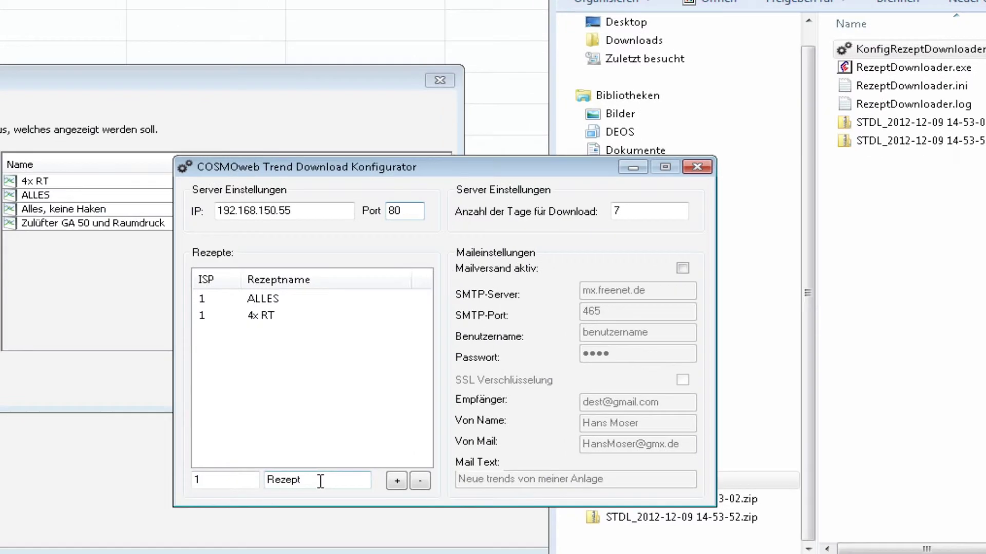
{"action": "double_click", "coordinate": [321, 482]}
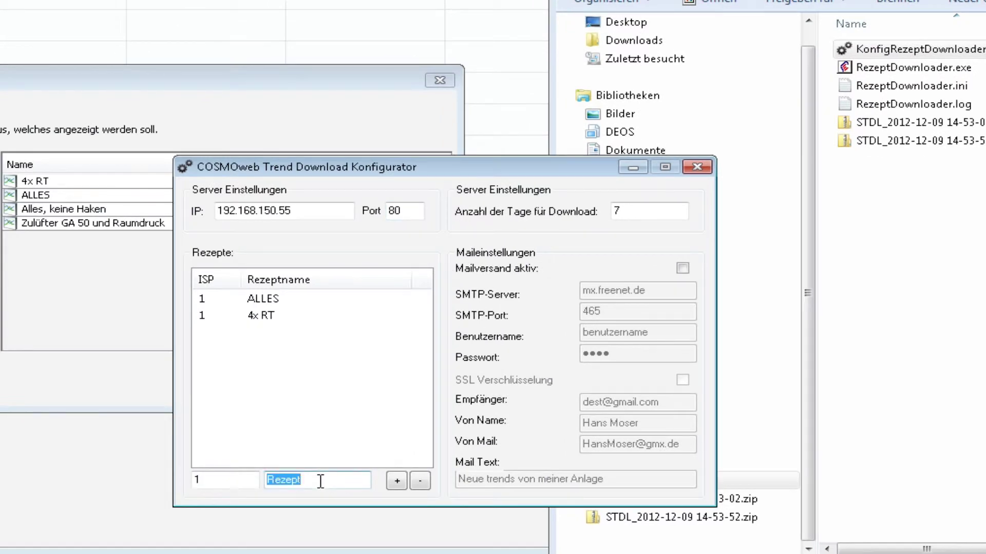
{"action": "type", "text": "Alles, kei"}
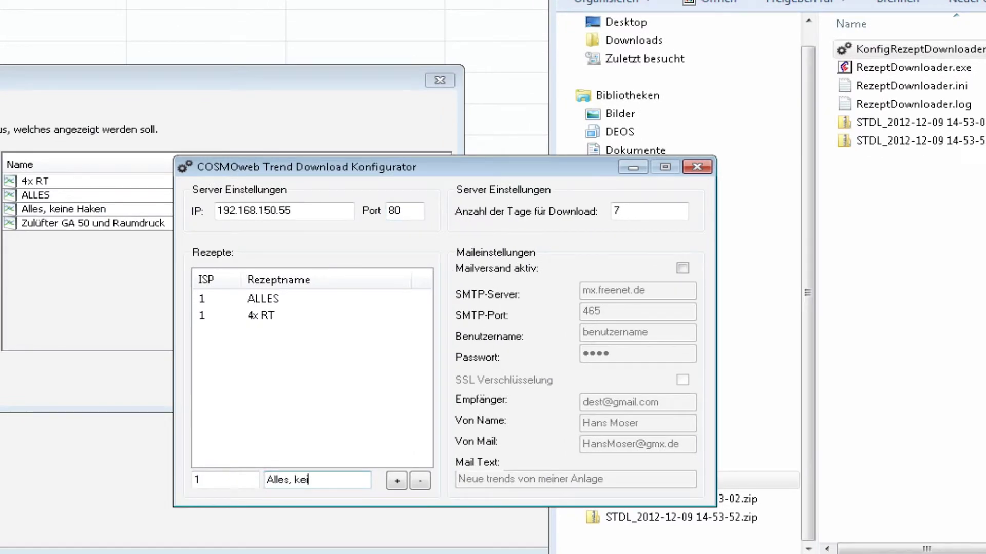
{"action": "type", "text": "ne Haken"}
{"action": "left_click", "coordinate": [397, 481]}
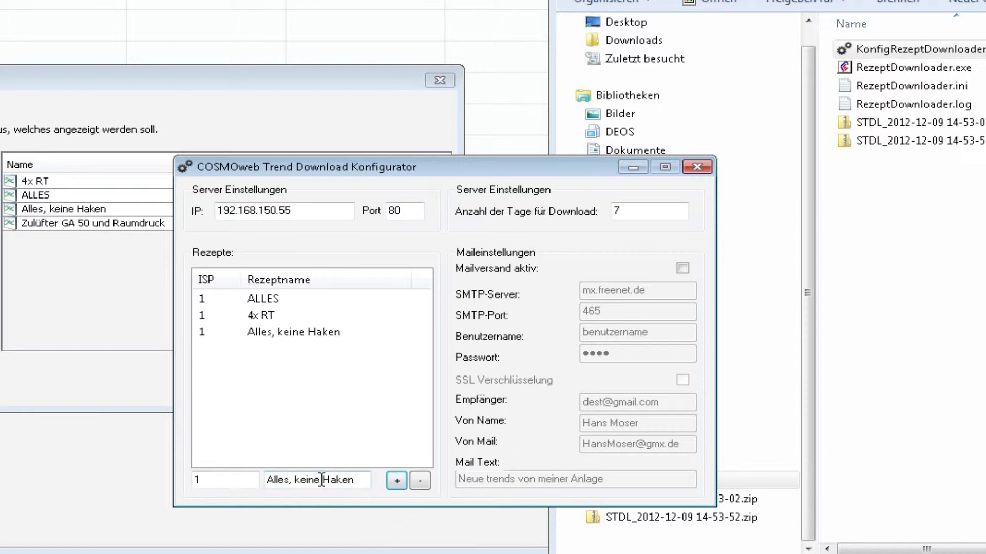
{"action": "triple_click", "coordinate": [356, 479]}
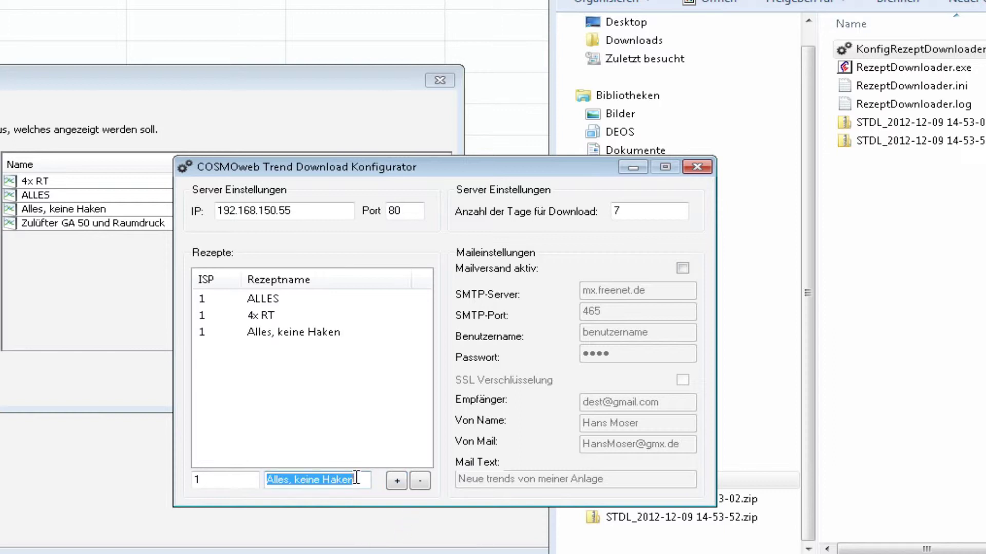
{"action": "type", "text": "Zulüfter"}
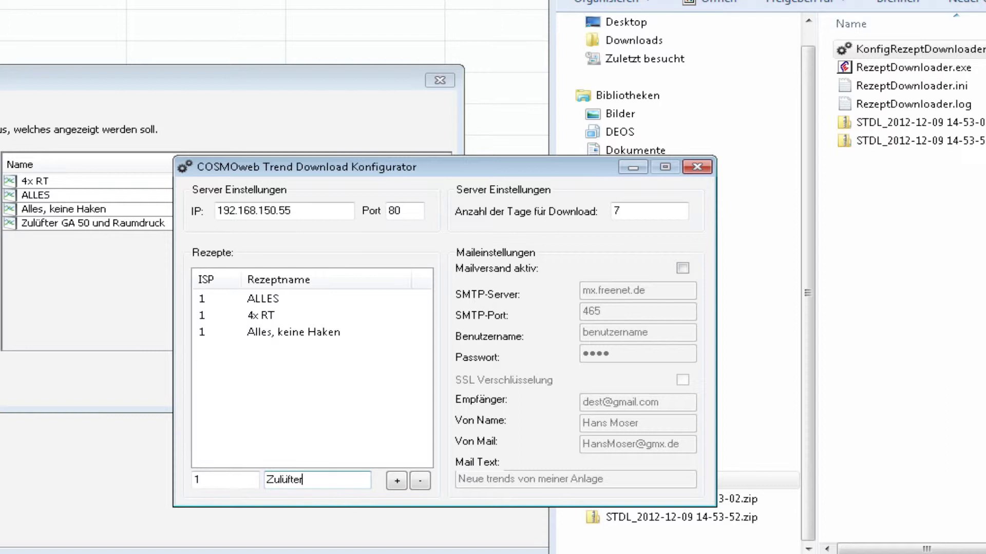
{"action": "type", "text": " GA 50 und Raum"}
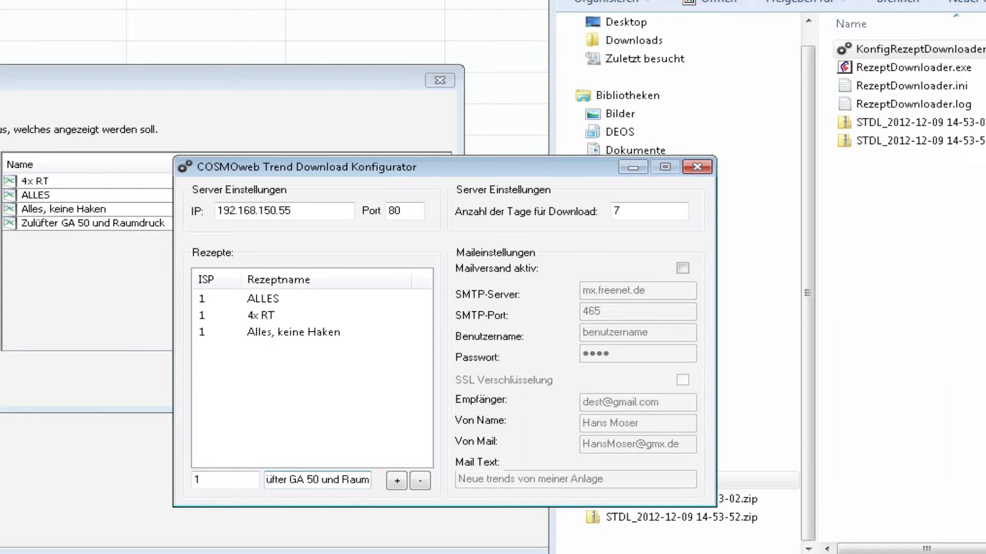
{"action": "type", "text": "druck"}
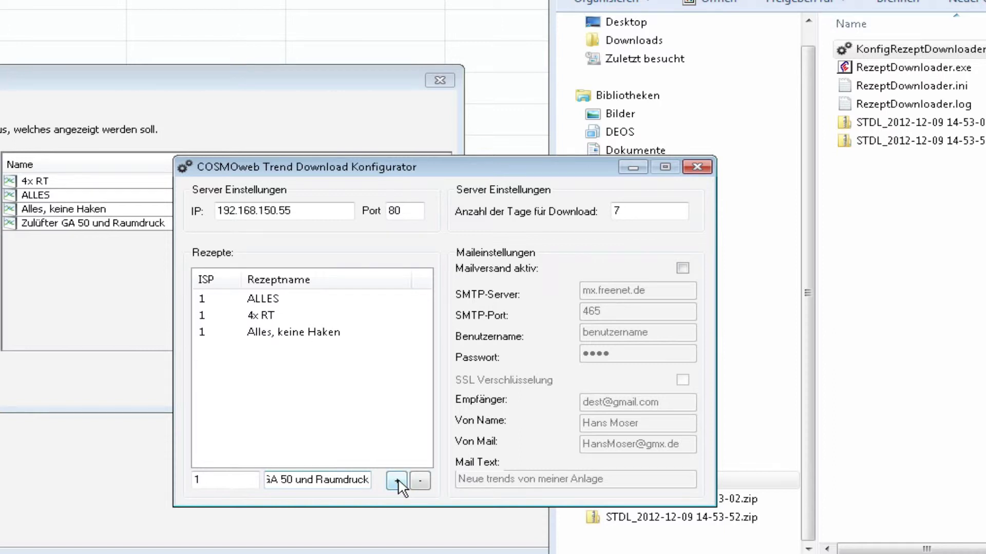
{"action": "left_click", "coordinate": [398, 481]}
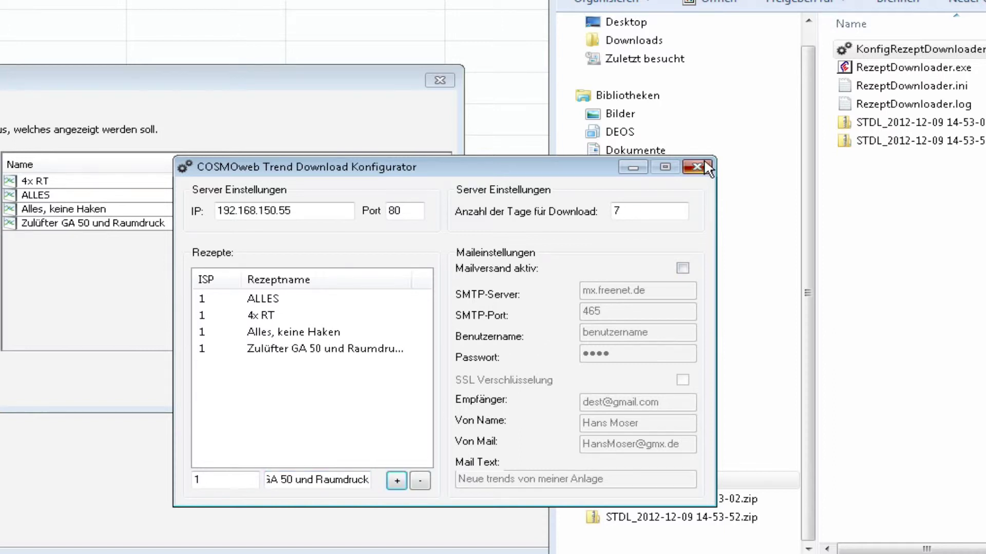
{"action": "left_click", "coordinate": [704, 161]}
{"action": "left_click", "coordinate": [916, 69]}
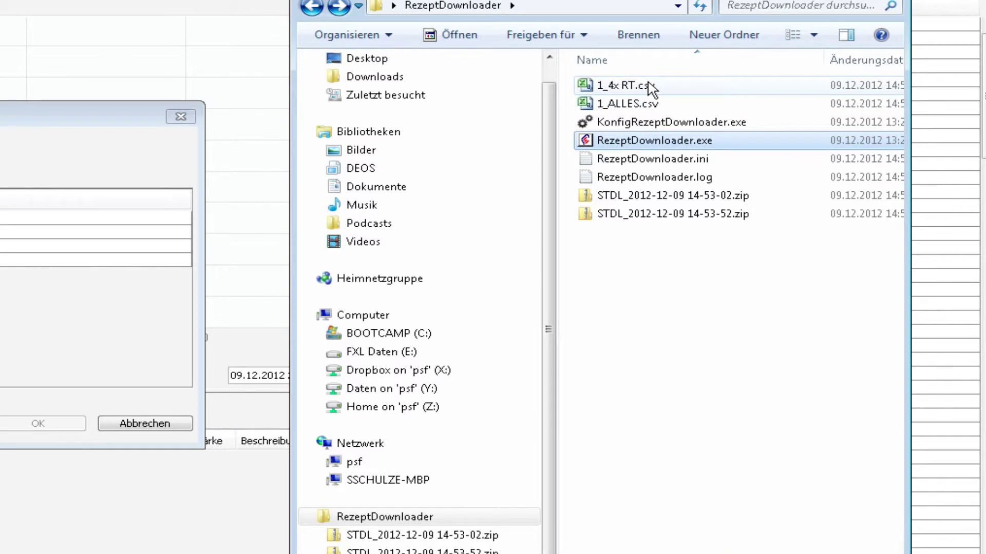
{"action": "mouse_move", "coordinate": [652, 93]}
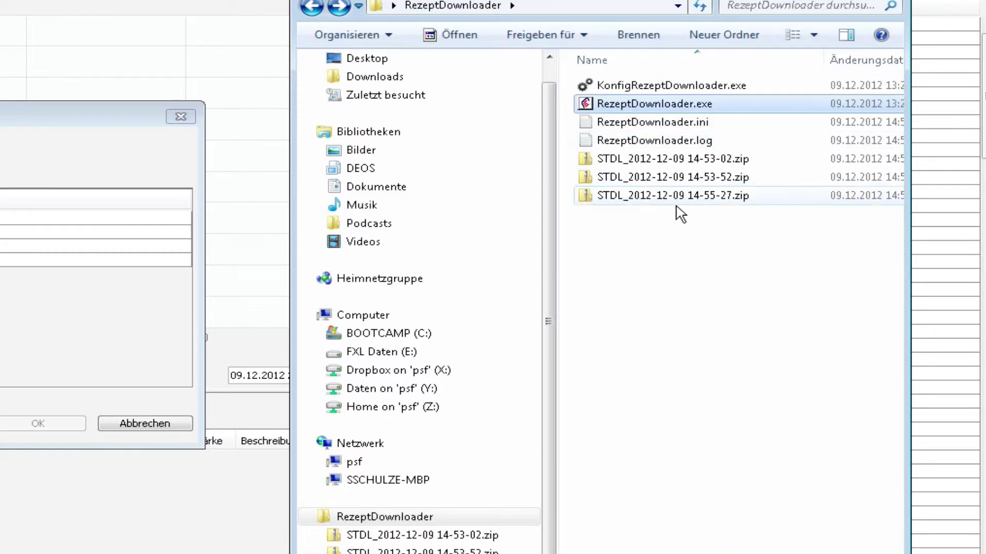
{"action": "double_click", "coordinate": [673, 203]}
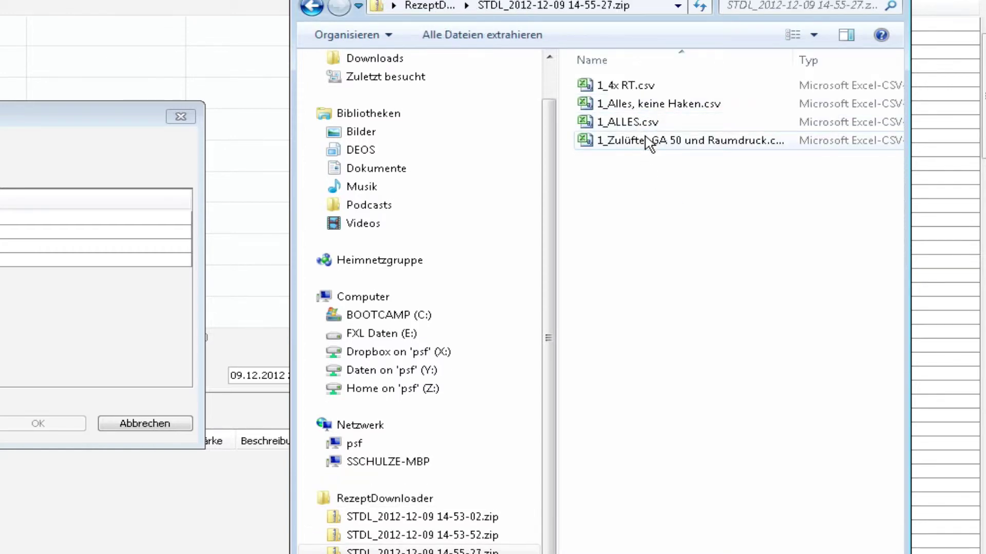
{"action": "double_click", "coordinate": [649, 142]}
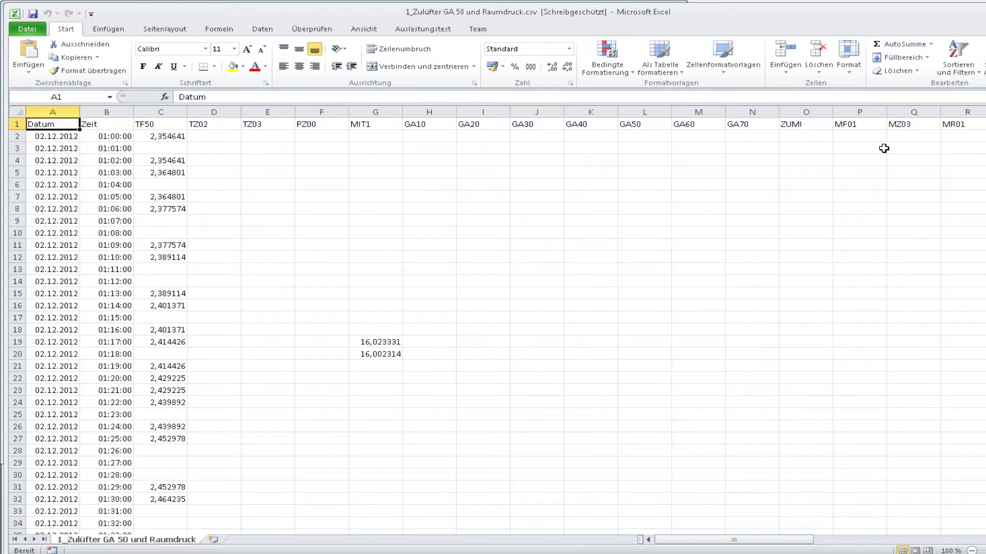
{"action": "key", "text": "ctrl+Right"}
{"action": "key", "text": "ctrl+Right"}
{"action": "key", "text": "ctrl+Home"}
{"action": "key", "text": "Down"}
{"action": "key", "text": "ctrl+Down"}
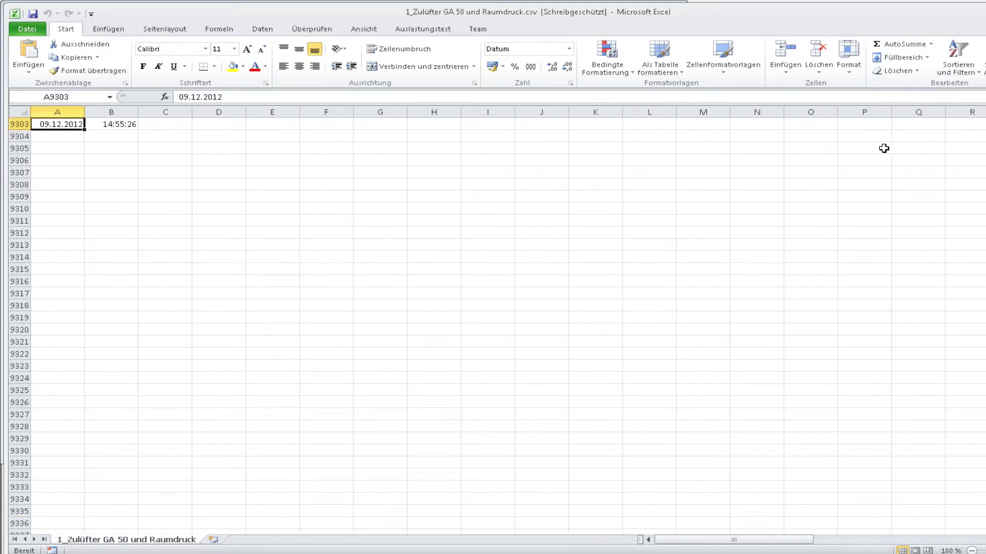
{"action": "key", "text": "ctrl+Home"}
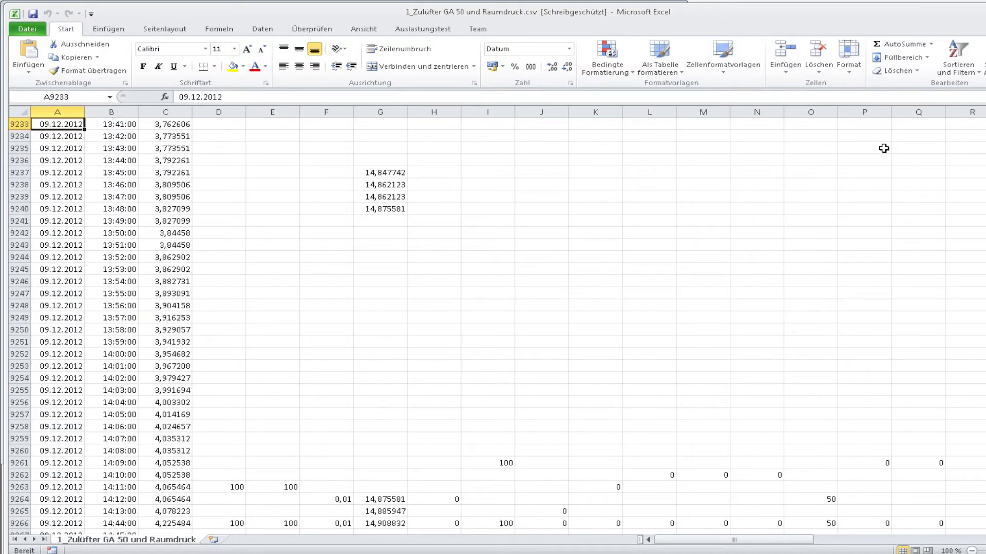
{"action": "key", "text": "Down"}
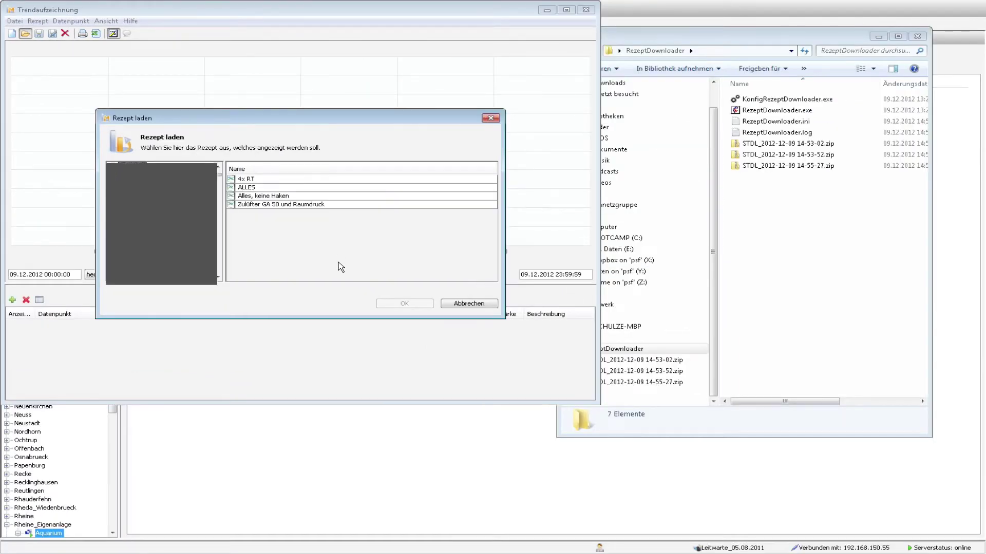
Step: Load the Zulüfter GA 50 und Raumdruck recipe's trends, then start a new empty recipe
{"action": "left_click", "coordinate": [312, 205]}
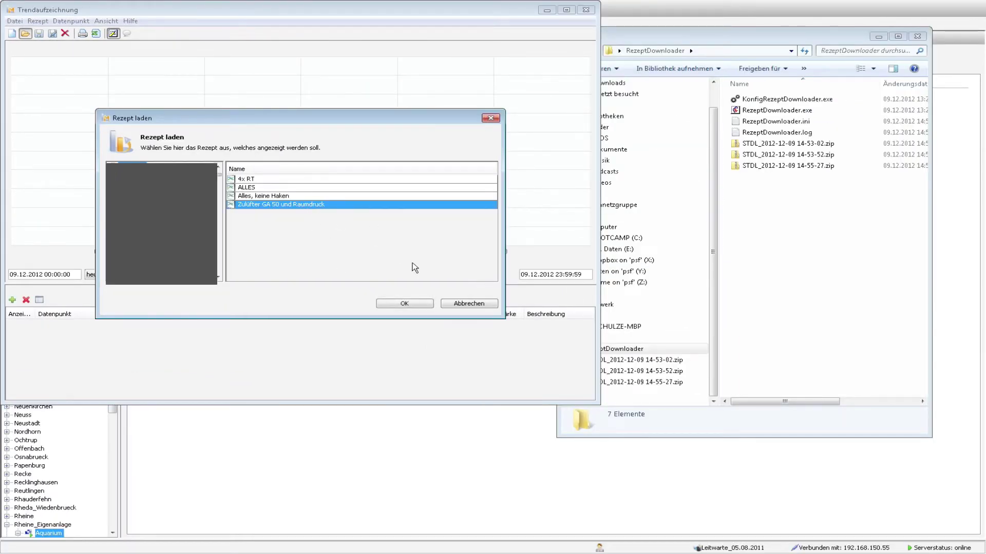
{"action": "left_click", "coordinate": [403, 304]}
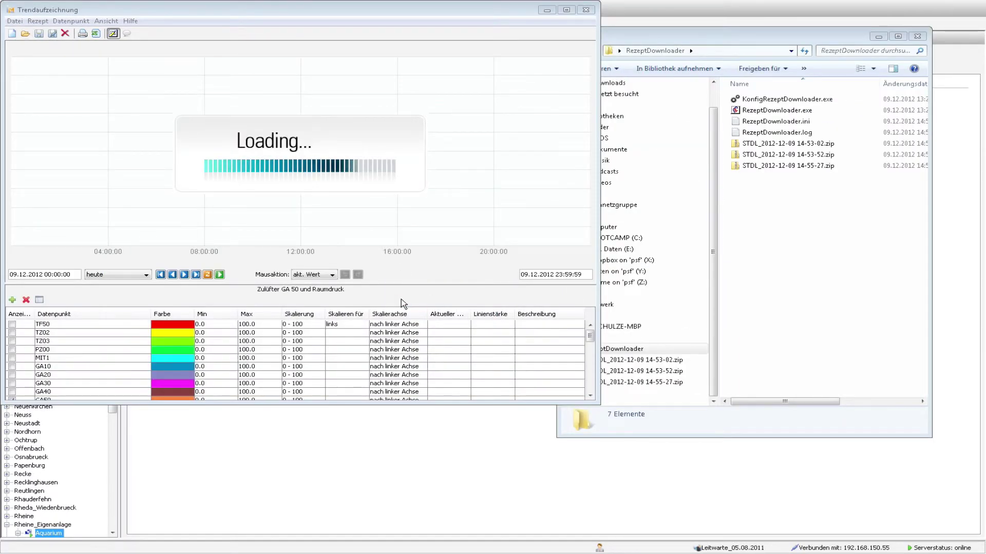
{"action": "left_click_drag", "start_coordinate": [590, 337], "coordinate": [590, 334]}
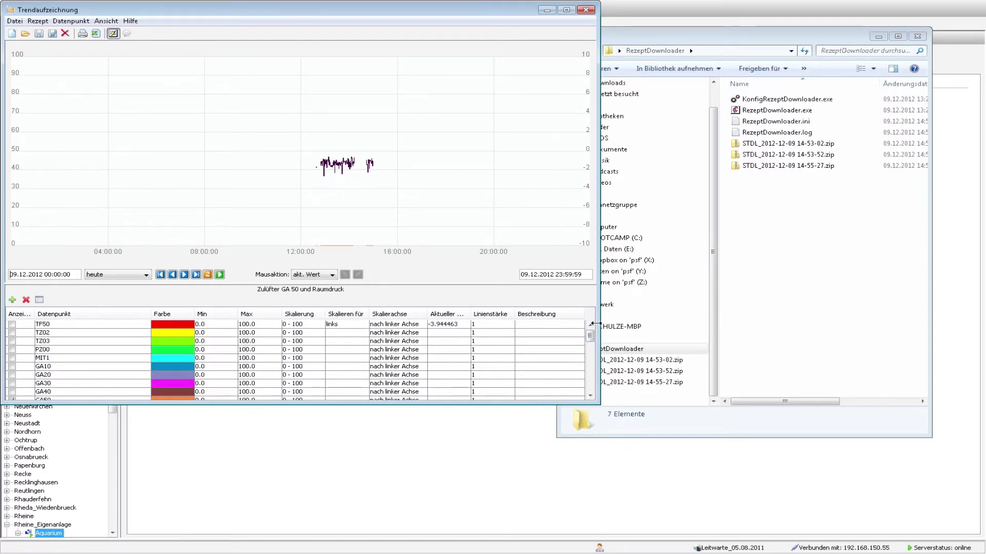
{"action": "left_click", "coordinate": [12, 34]}
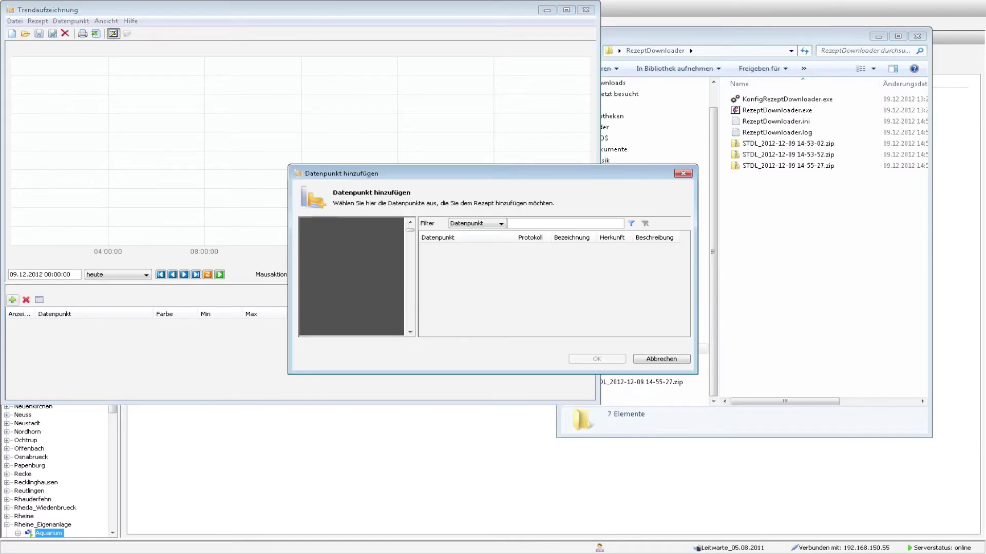
Step: Filter the data point list with *TF50* to show only the TF50 points
{"action": "left_click", "coordinate": [482, 276]}
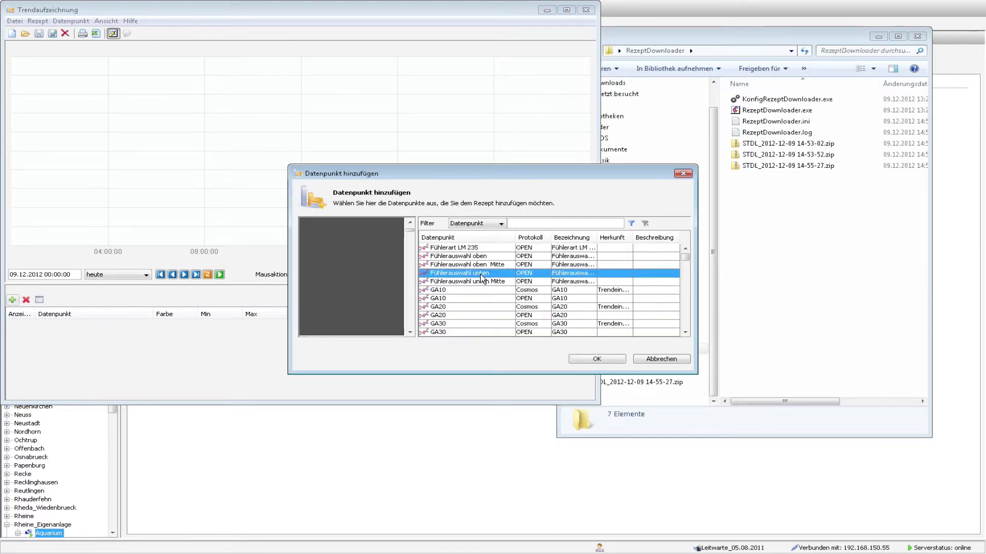
{"action": "scroll", "coordinate": [481, 278], "scroll_direction": "down", "scroll_amount": 5}
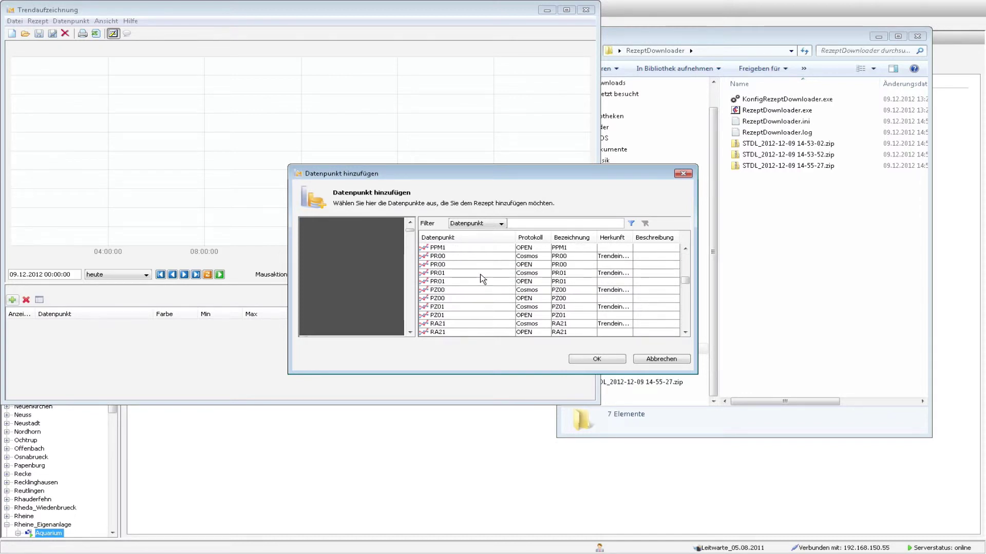
{"action": "scroll", "coordinate": [481, 277], "scroll_direction": "down", "scroll_amount": 5}
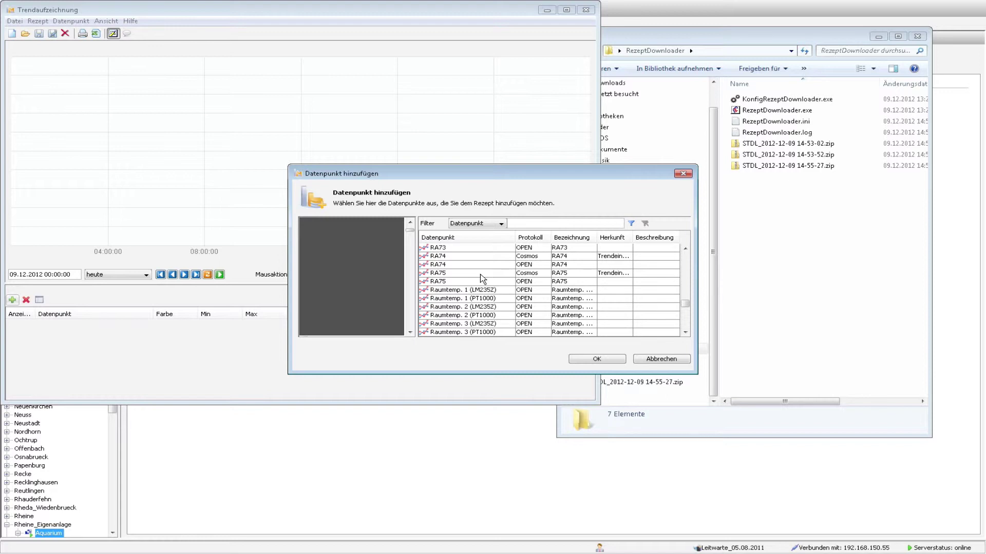
{"action": "scroll", "coordinate": [482, 278], "scroll_direction": "up", "scroll_amount": 5}
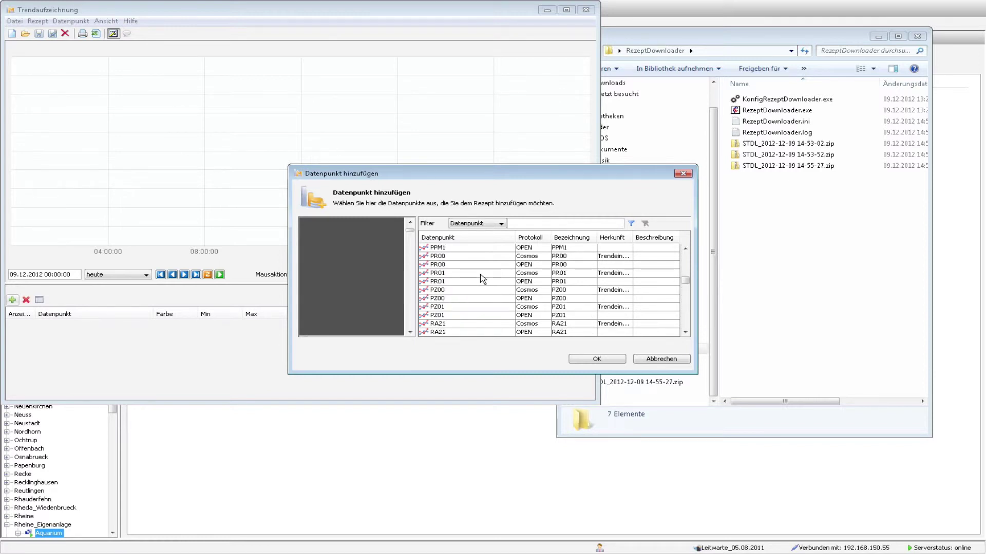
{"action": "scroll", "coordinate": [481, 277], "scroll_direction": "up", "scroll_amount": 2}
{"action": "scroll", "coordinate": [483, 278], "scroll_direction": "up", "scroll_amount": 5}
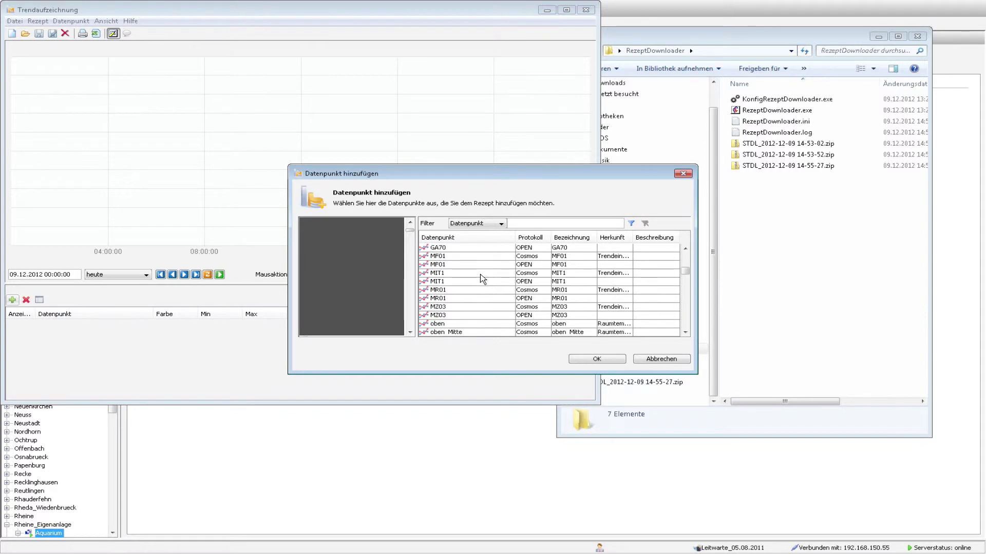
{"action": "left_click", "coordinate": [530, 223]}
{"action": "type", "text": "*TF50*"}
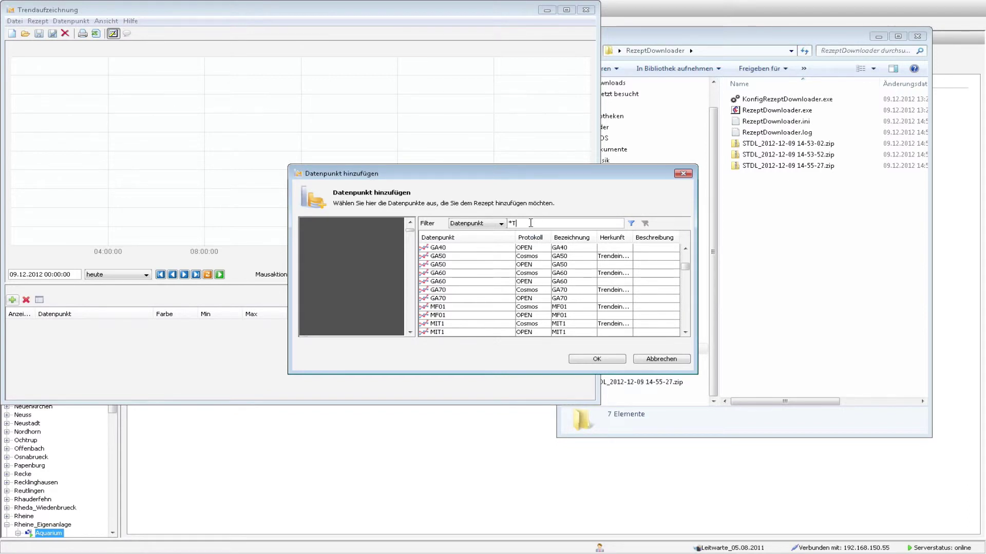
{"action": "key", "text": "Return"}
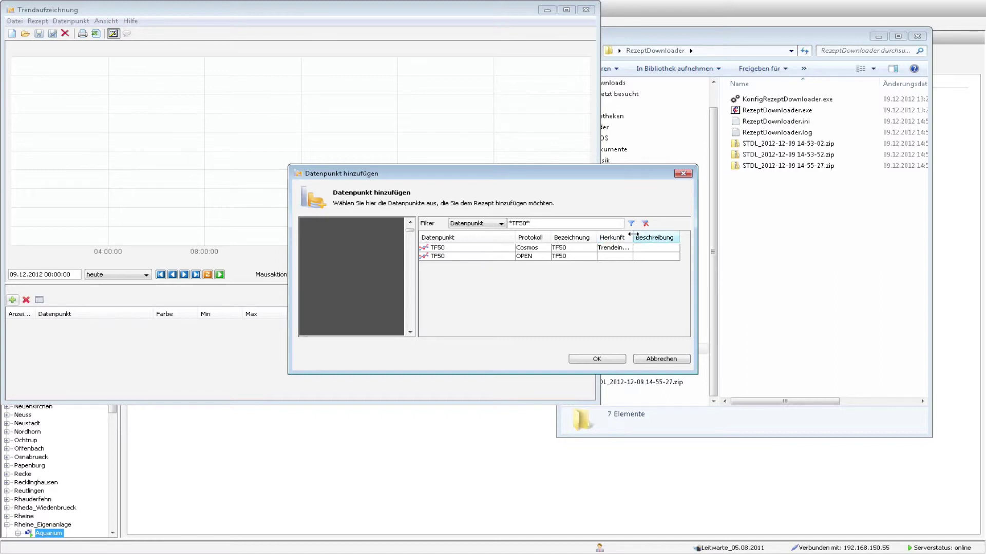
Step: Add both TF50 data points (OPEN and Cosmos) to the new trend recipe
{"action": "left_click_drag", "start_coordinate": [634, 238], "coordinate": [673, 236]}
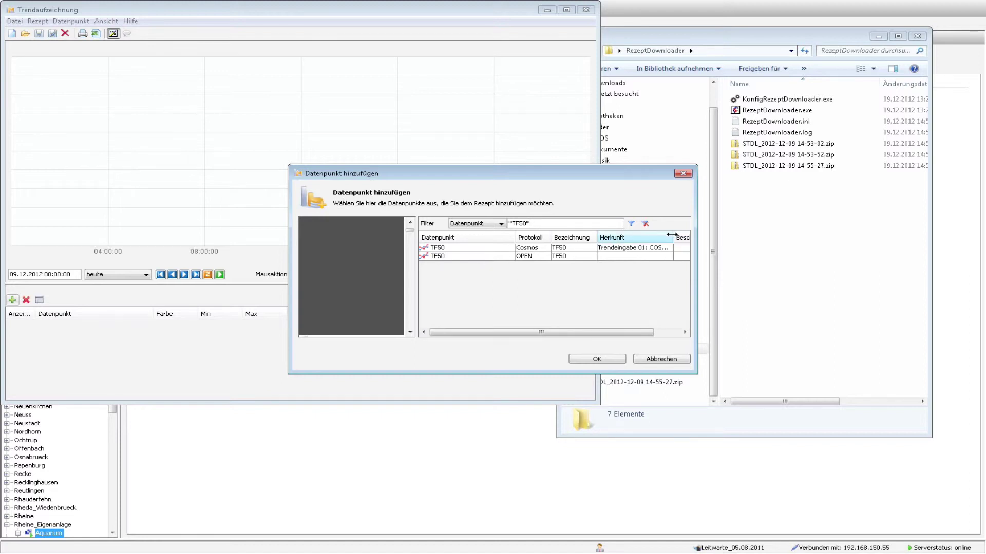
{"action": "left_click", "coordinate": [454, 256]}
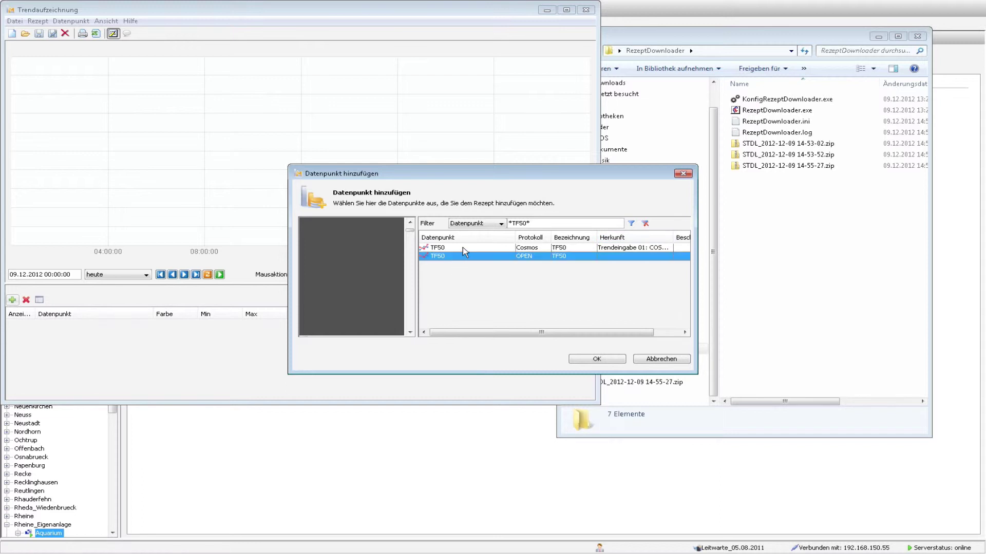
{"action": "left_click", "coordinate": [454, 248], "text": "shift"}
{"action": "left_click", "coordinate": [597, 359]}
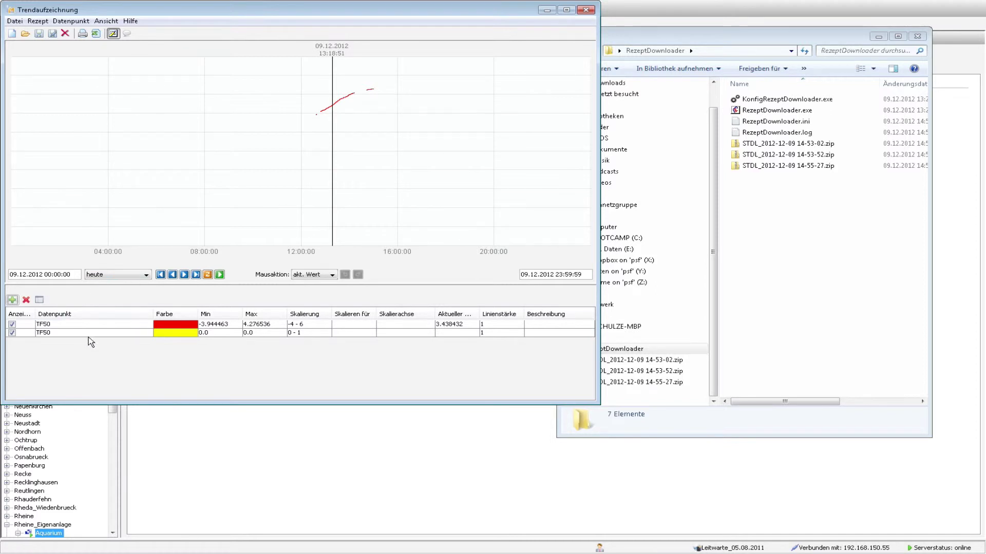
Step: Show this week's trend data and delete the yellow duplicate TF50 row
{"action": "left_click", "coordinate": [121, 273]}
{"action": "left_click", "coordinate": [125, 301]}
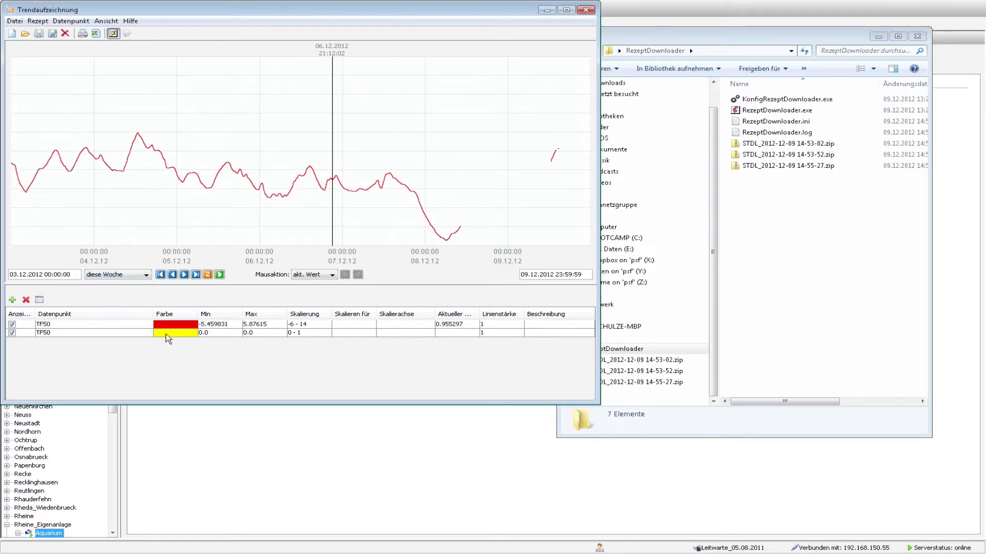
{"action": "left_click", "coordinate": [112, 332]}
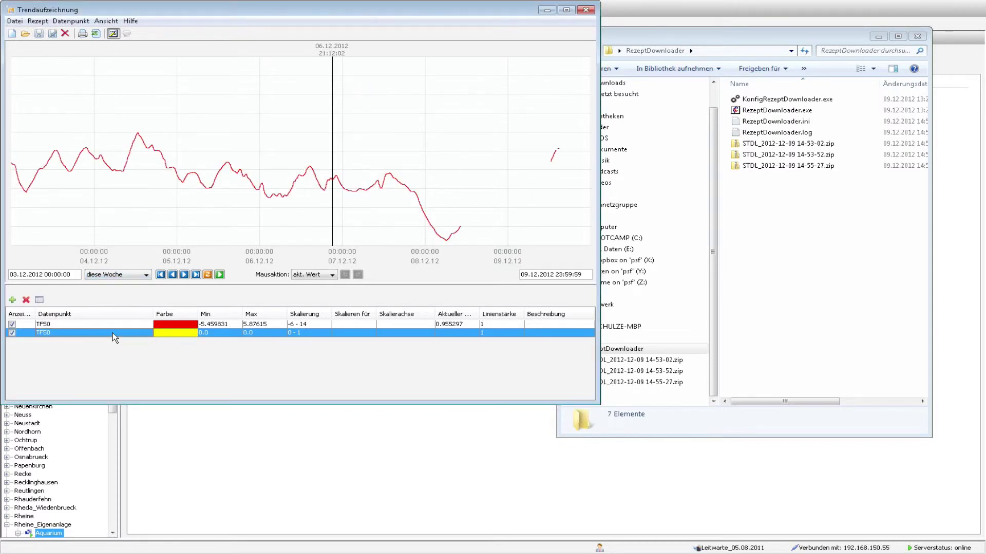
{"action": "left_click", "coordinate": [26, 300]}
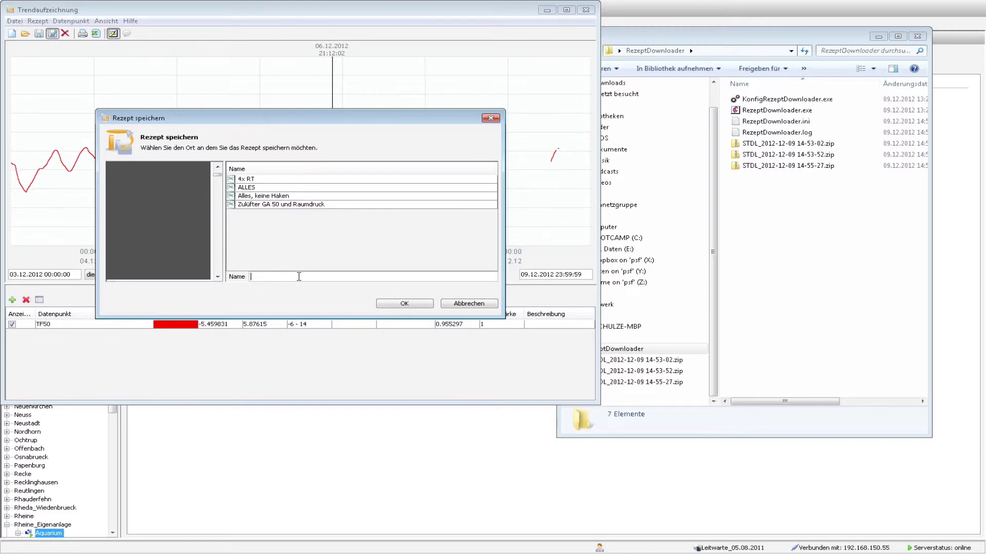
Step: Save the recipe as TF50 and close the Trendaufzeichnung window
{"action": "type", "text": "TF50"}
{"action": "left_click", "coordinate": [412, 307]}
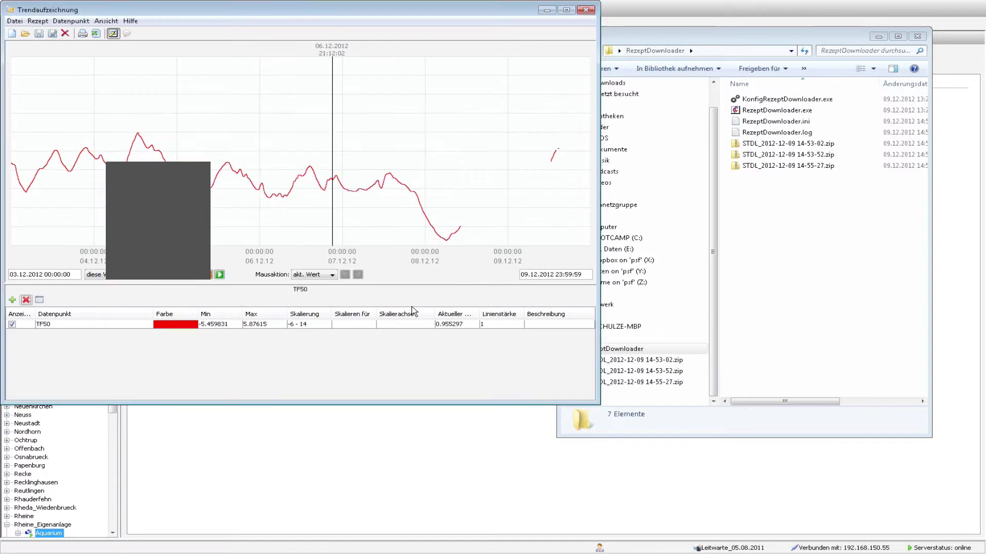
{"action": "left_click", "coordinate": [587, 12]}
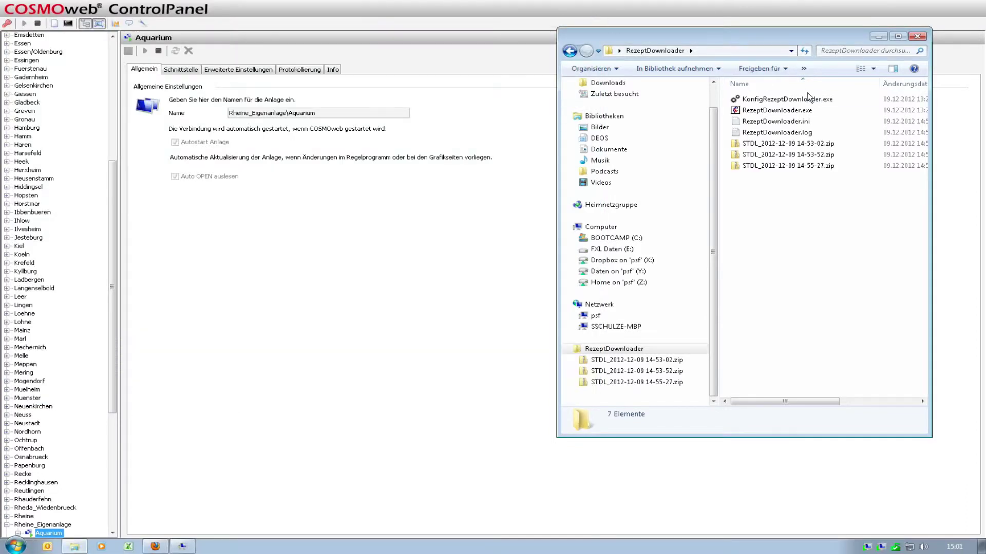
Step: Add the TF50 recipe to the configurator's download list, then run RezeptDownloader.exe for a new zip
{"action": "double_click", "coordinate": [786, 101]}
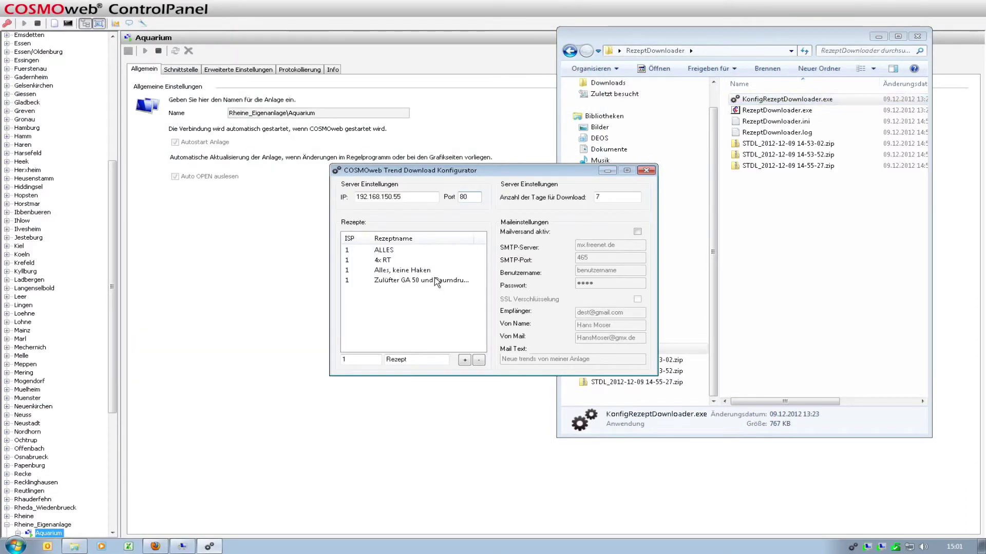
{"action": "left_click", "coordinate": [434, 360]}
{"action": "double_click", "coordinate": [433, 360]}
{"action": "type", "text": "TF50"}
{"action": "left_click", "coordinate": [465, 362]}
{"action": "key", "text": "alt+F4"}
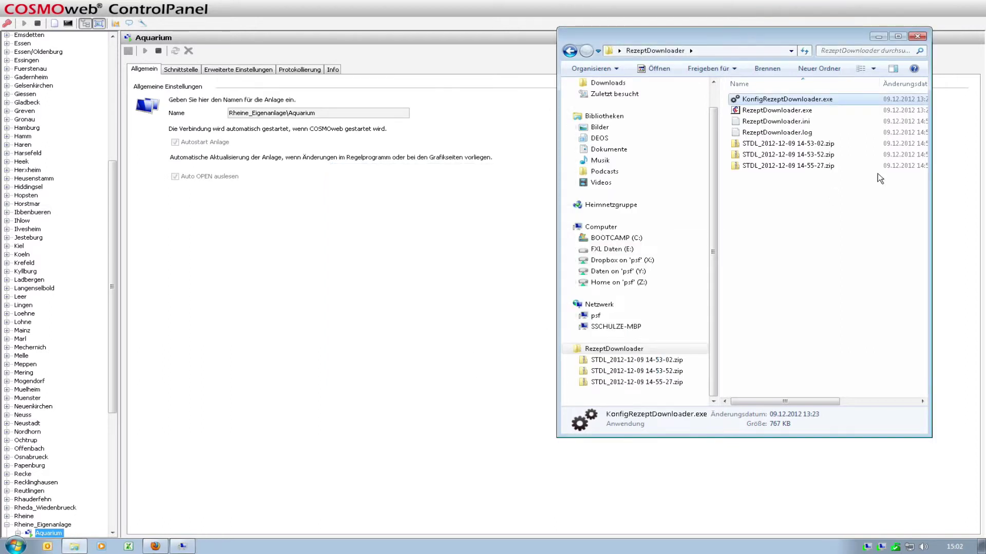
{"action": "double_click", "coordinate": [800, 111]}
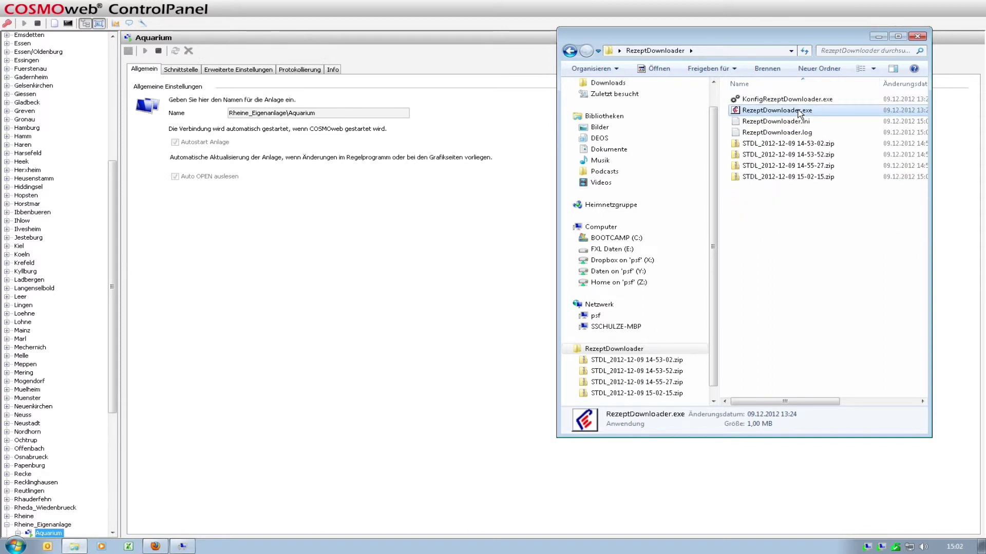
{"action": "double_click", "coordinate": [796, 177]}
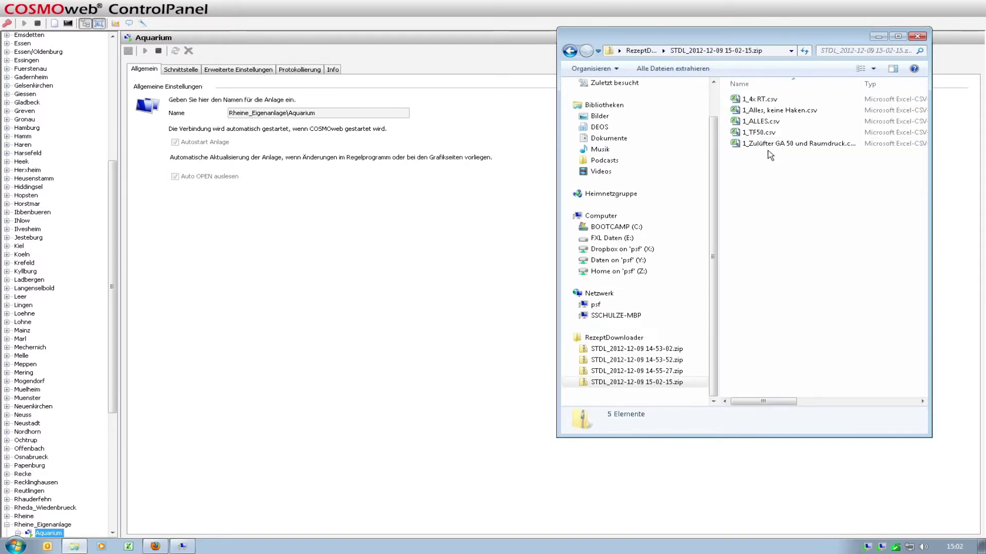
{"action": "double_click", "coordinate": [759, 132]}
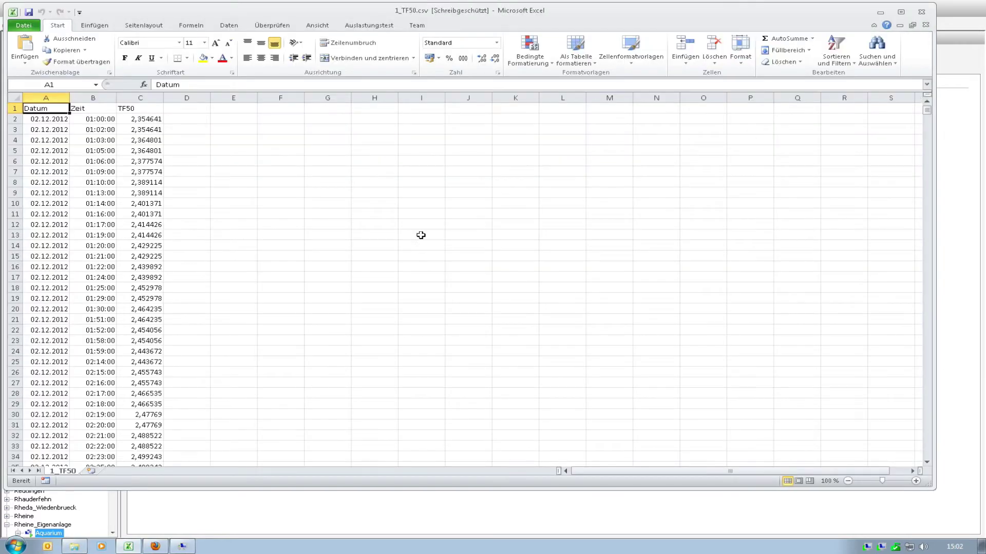
{"action": "key", "text": "Down"}
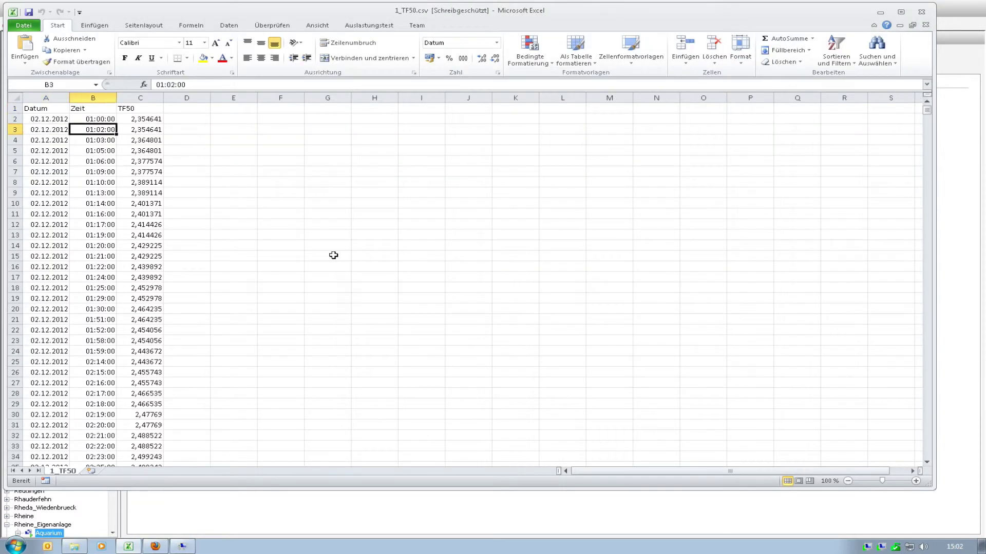
{"action": "key", "text": "Right"}
{"action": "scroll", "coordinate": [334, 255], "scroll_direction": "down", "scroll_amount": 20}
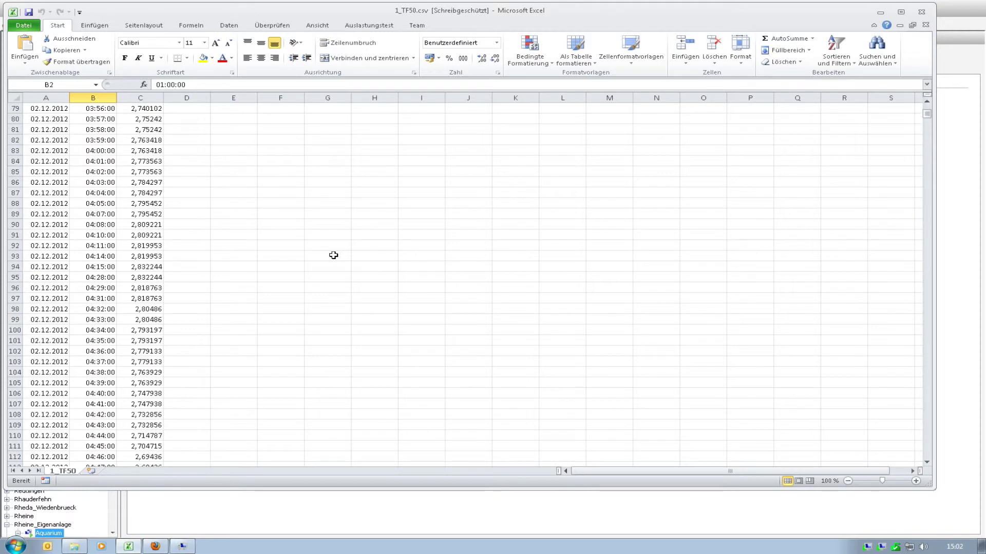
{"action": "left_click", "coordinate": [926, 14]}
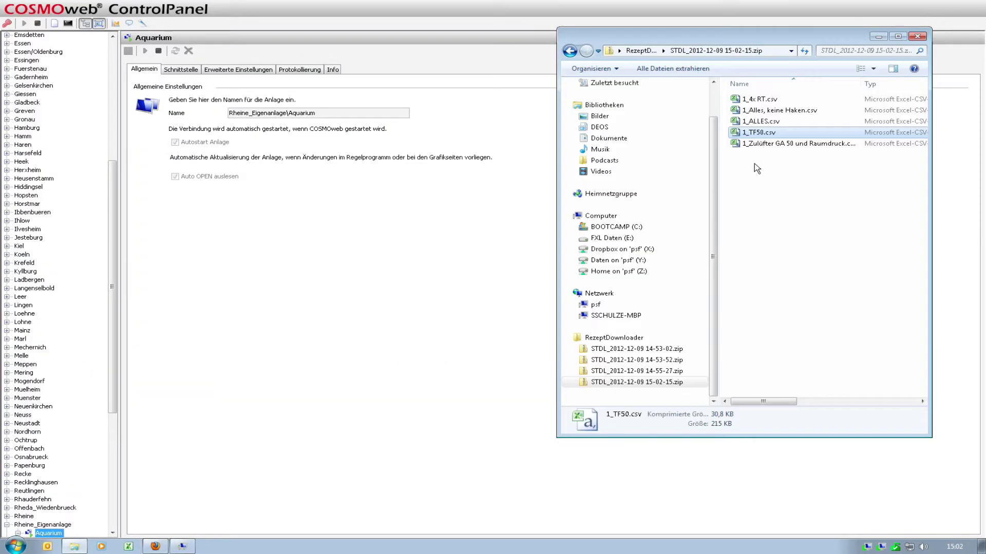
{"action": "left_click", "coordinate": [646, 52]}
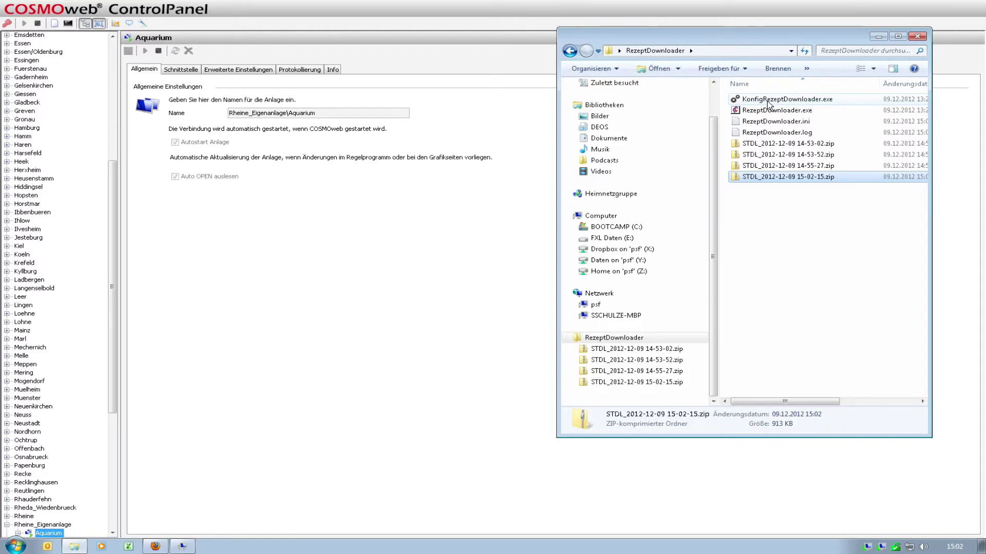
Step: Set the configurator's download days to 7 and reopen it showing the five recipes
{"action": "double_click", "coordinate": [768, 101]}
{"action": "left_click", "coordinate": [616, 199]}
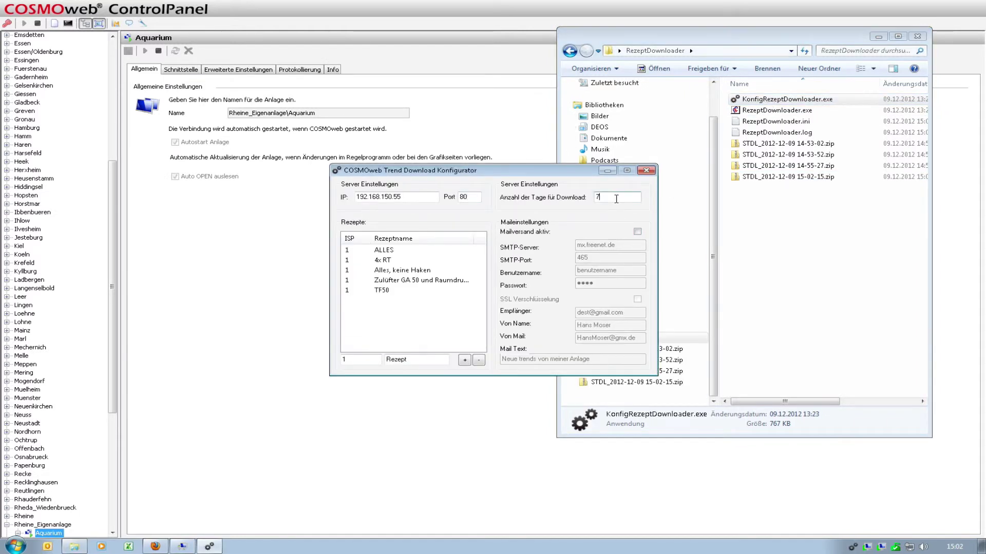
{"action": "key", "text": "BackSpace"}
{"action": "type", "text": "0"}
{"action": "key", "text": "BackSpace"}
{"action": "type", "text": "7"}
{"action": "left_click", "coordinate": [823, 235]}
{"action": "double_click", "coordinate": [779, 99]}
{"action": "left_click", "coordinate": [236, 278]}
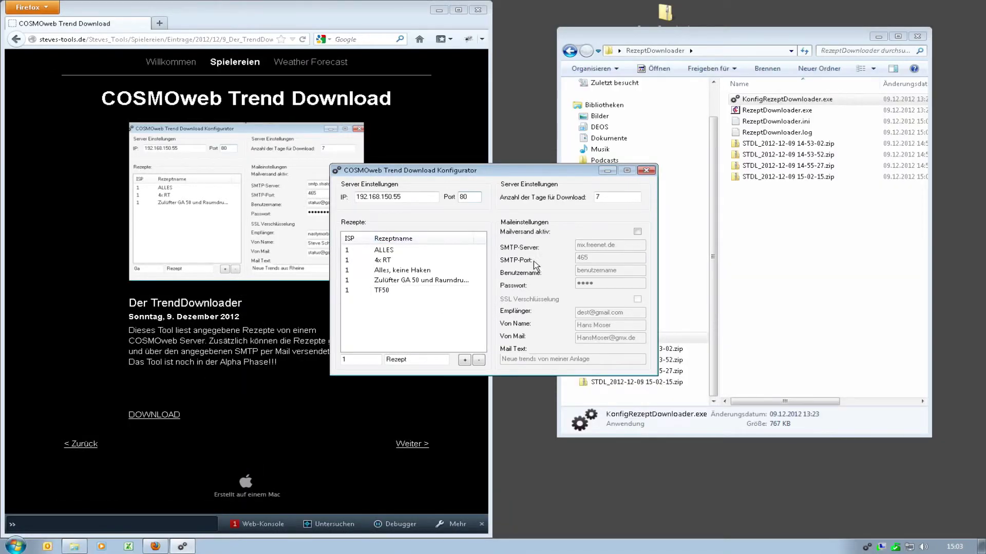
Step: Tick Mailversand aktiv and enter the SMTP account user name and password
{"action": "left_click", "coordinate": [637, 233]}
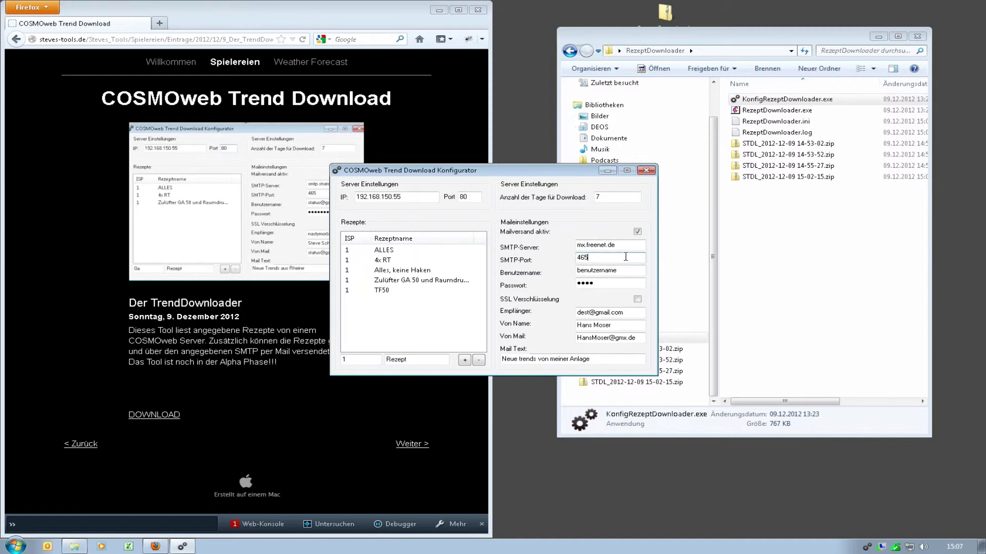
{"action": "left_click", "coordinate": [631, 247]}
{"action": "double_click", "coordinate": [611, 270]}
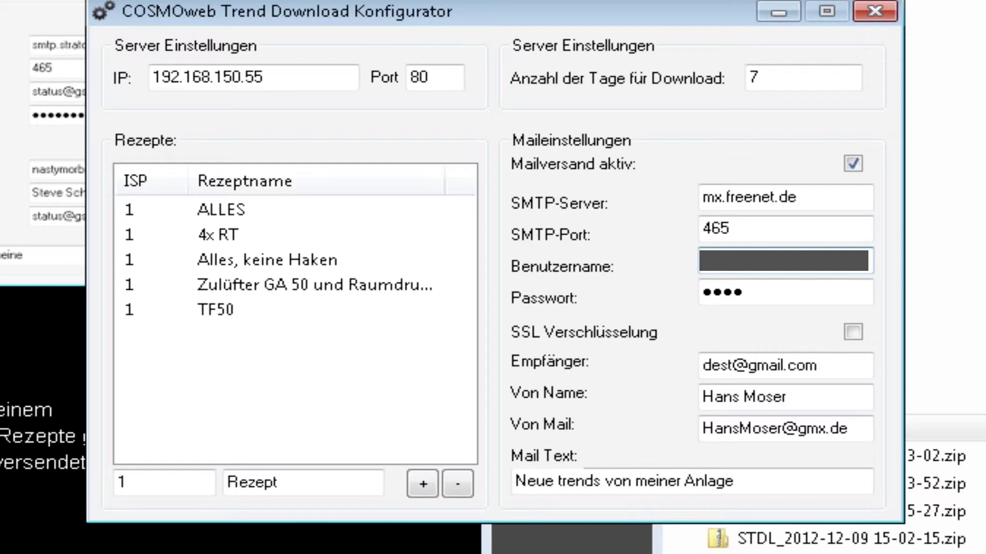
{"action": "key", "text": "Tab"}
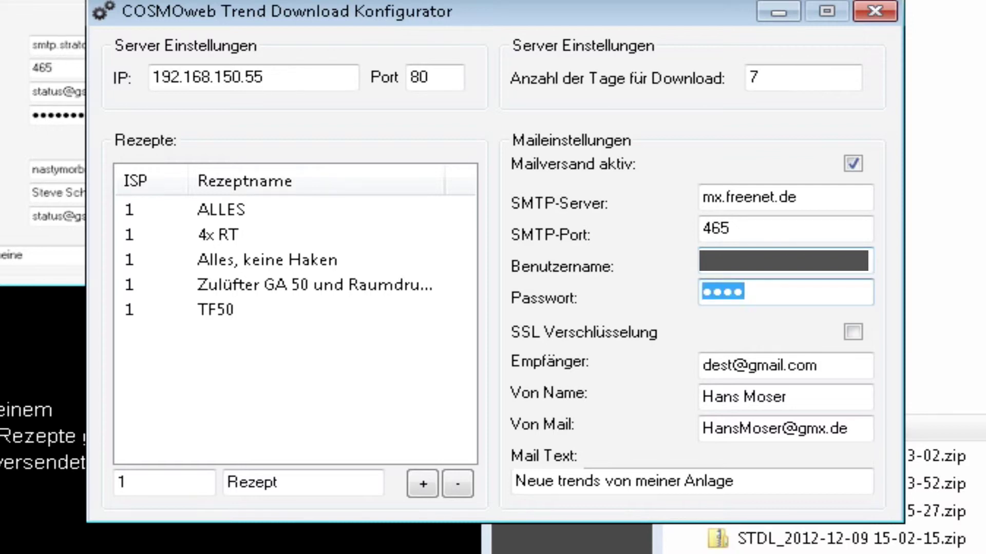
{"action": "type", "text": "******"}
{"action": "key", "text": "Tab"}
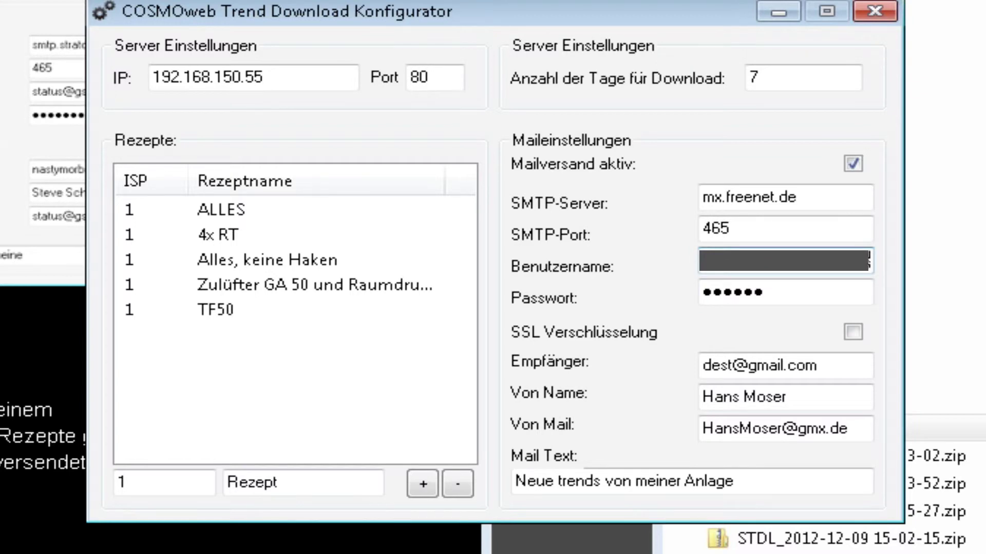
Step: Fill in the recipient e-mail, sender name and sender mail address, then close the configurator
{"action": "key", "text": "Tab"}
{"action": "key", "text": "Tab"}
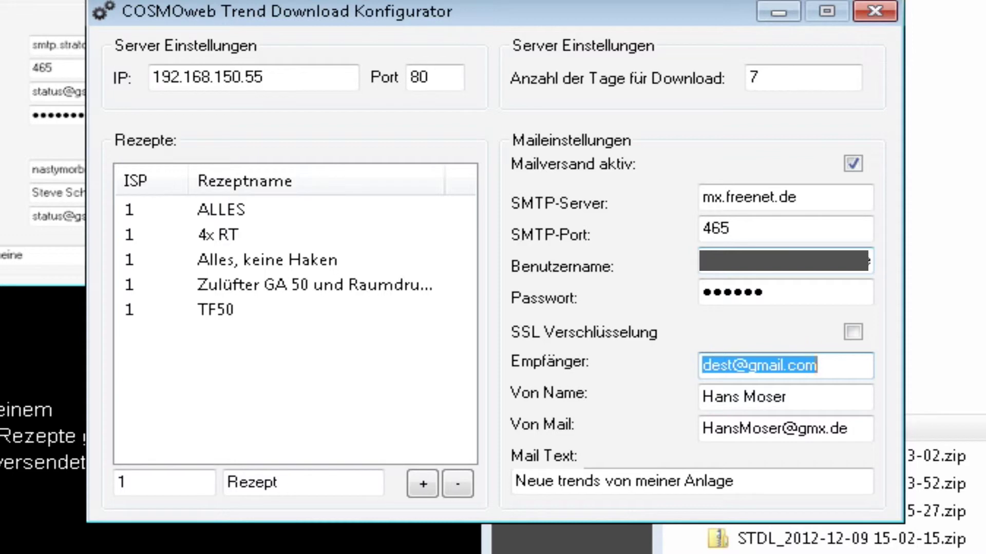
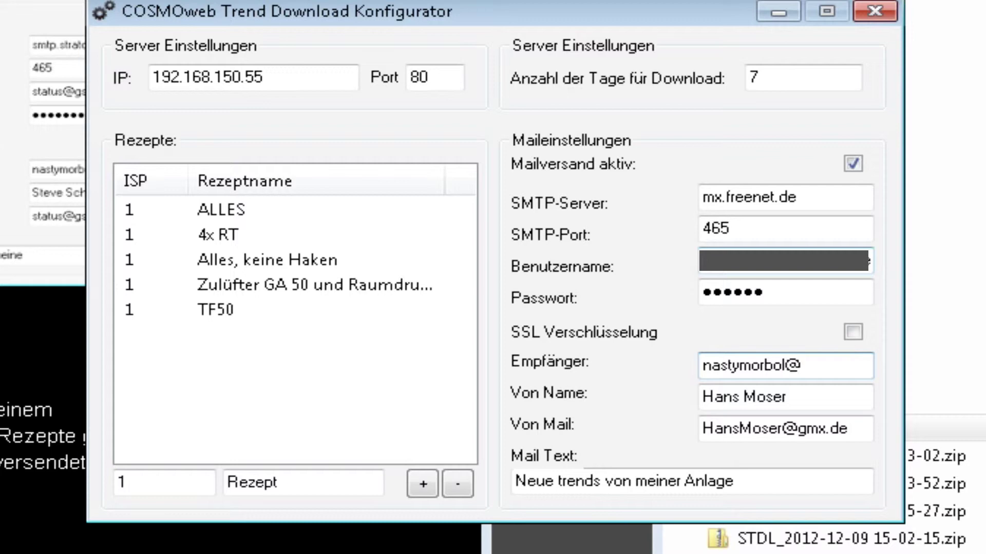
{"action": "key", "text": "Tab"}
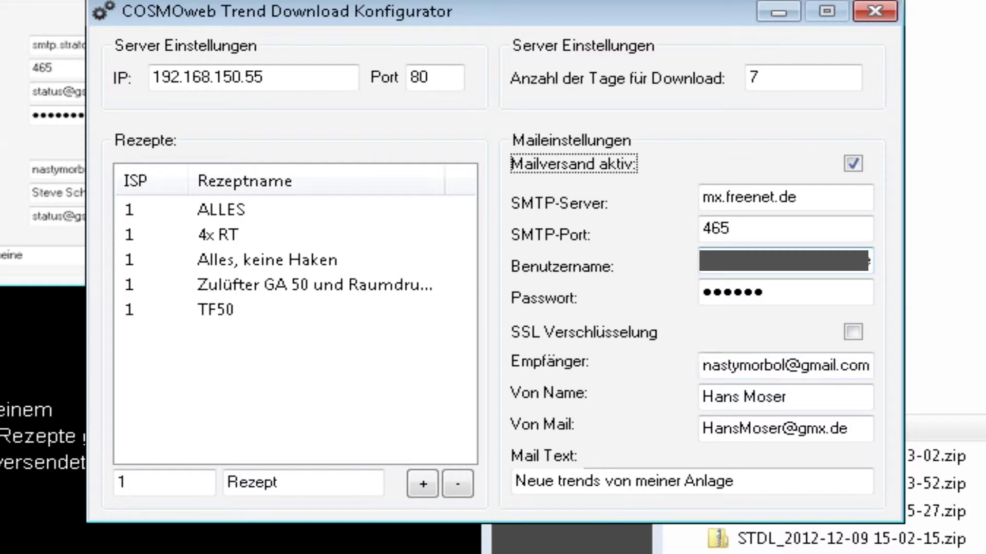
{"action": "key", "text": "Tab"}
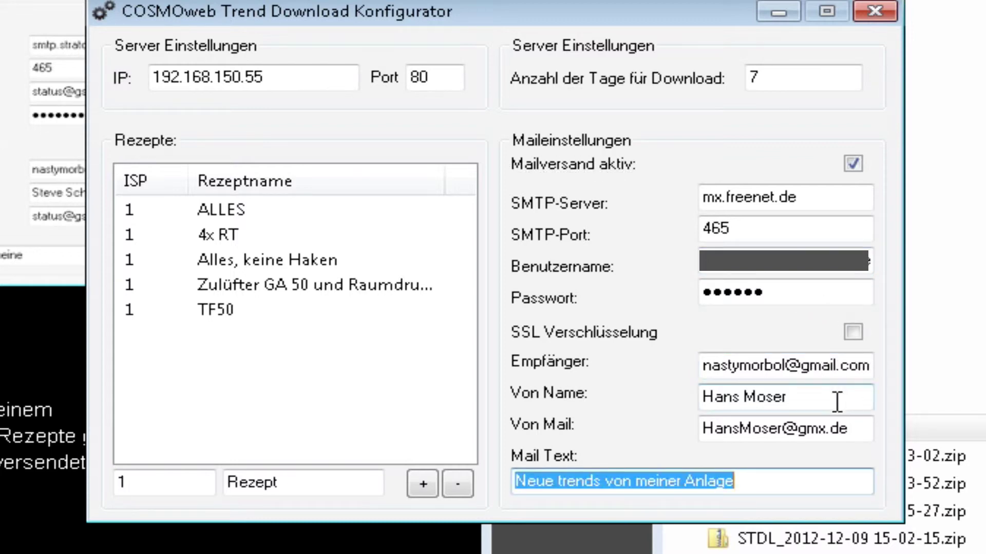
{"action": "left_click", "coordinate": [836, 402]}
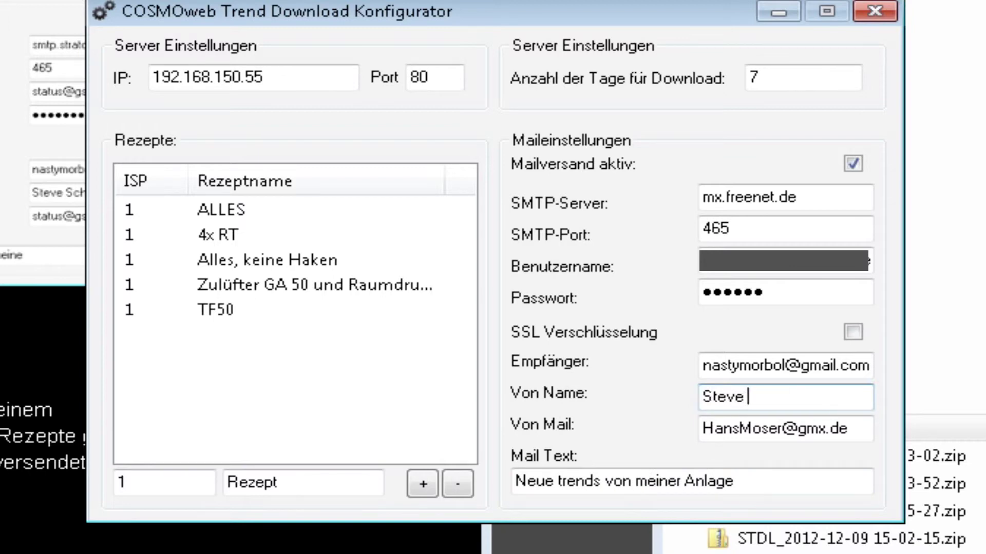
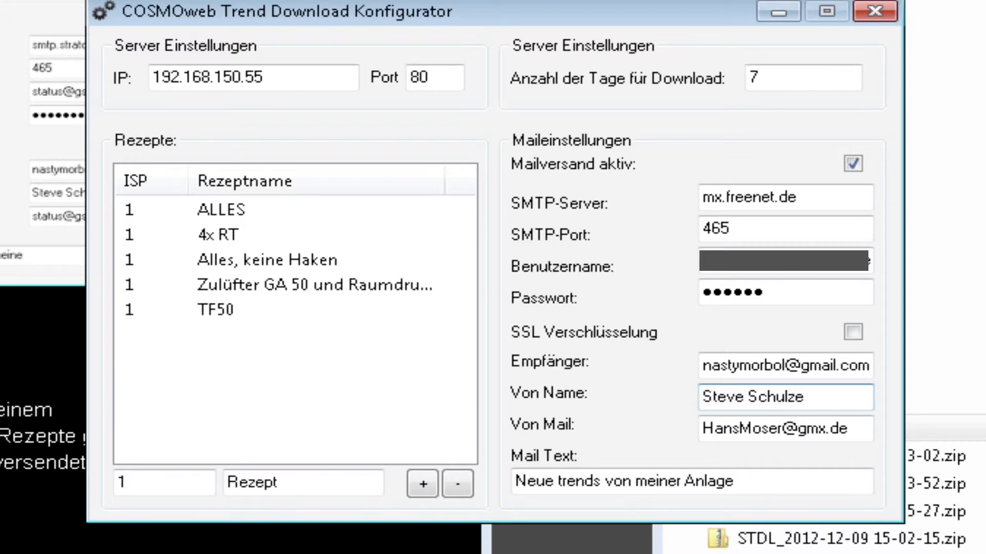
{"action": "key", "text": "Tab"}
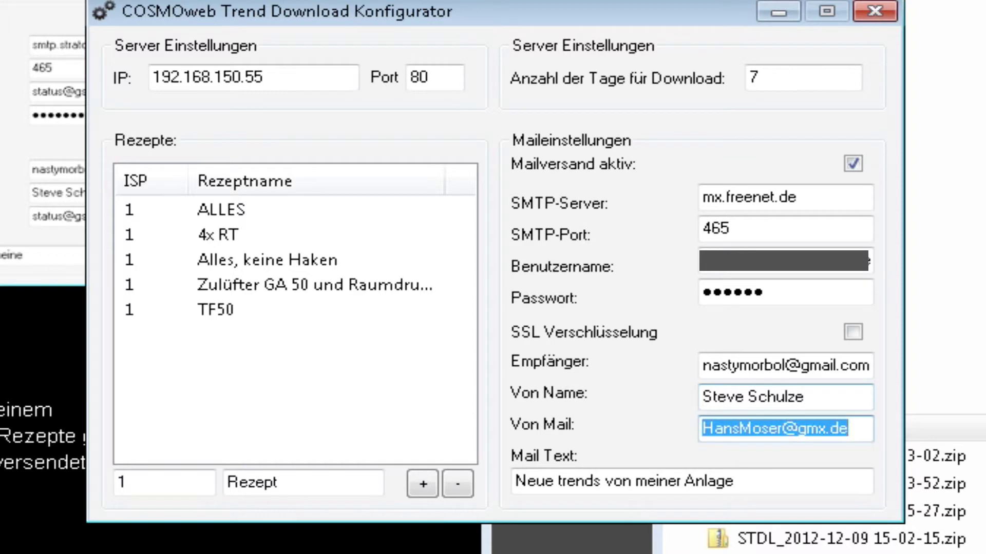
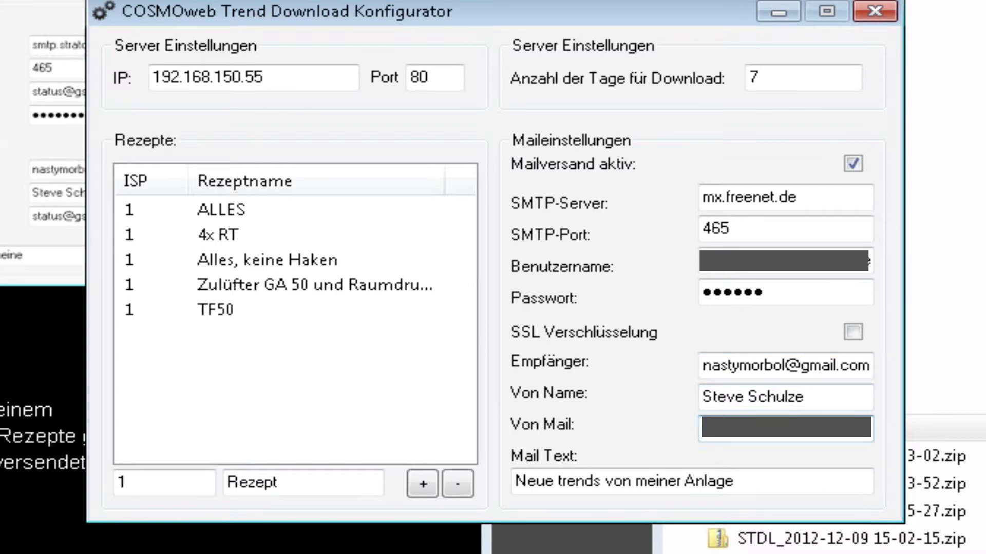
{"action": "left_click", "coordinate": [883, 10]}
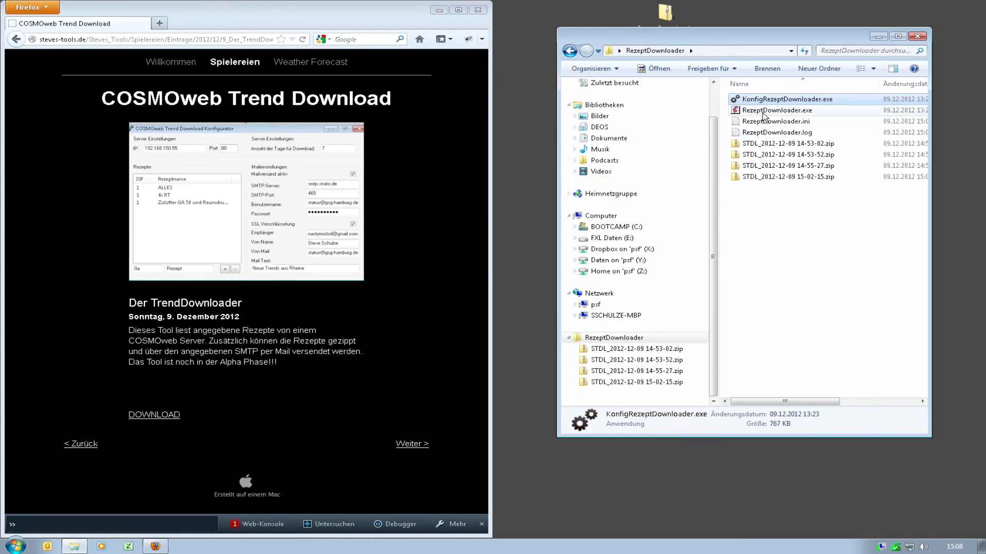
{"action": "double_click", "coordinate": [763, 111]}
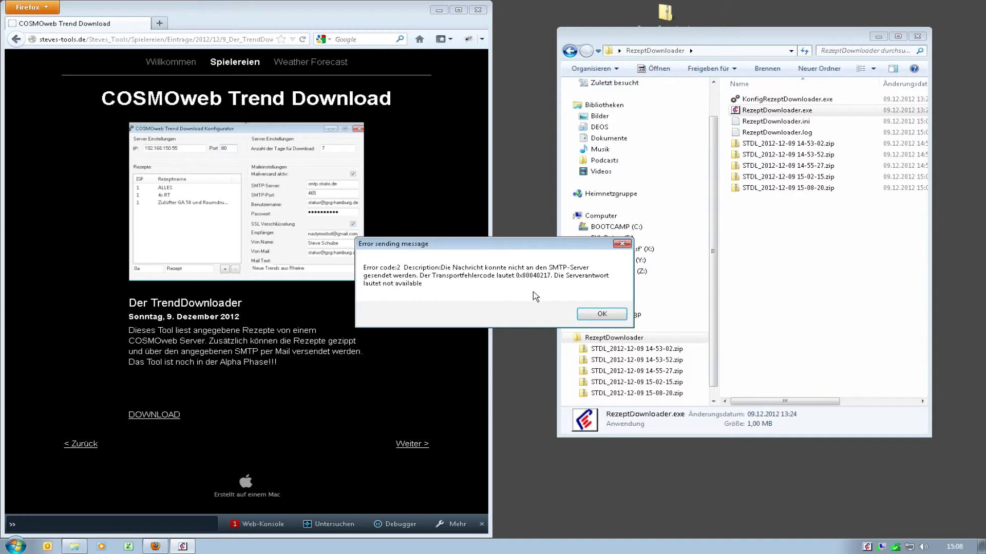
{"action": "left_click", "coordinate": [600, 315]}
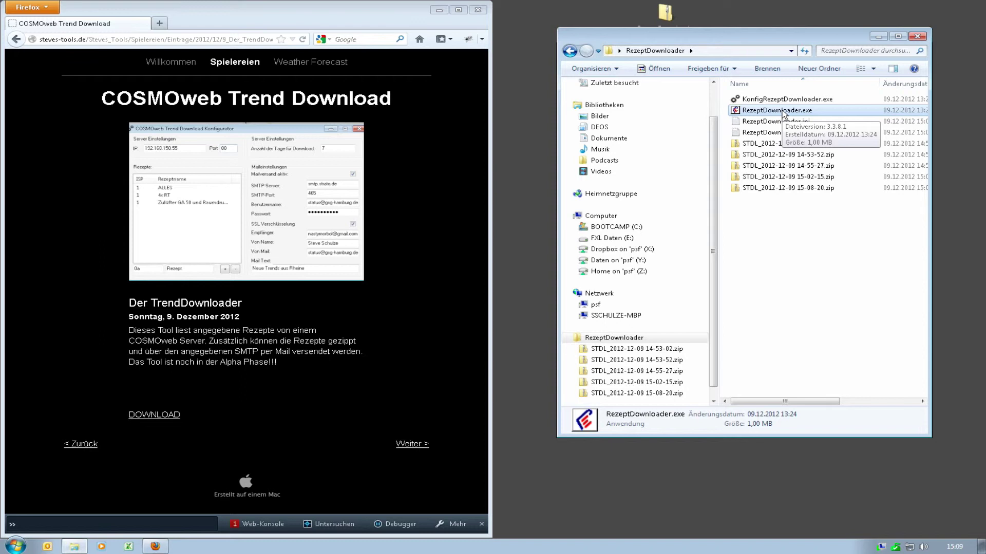
Step: Rerun RezeptDownloader.exe and open the arriving COSMOweb Trendupload email from the Mail notification
{"action": "double_click", "coordinate": [781, 110]}
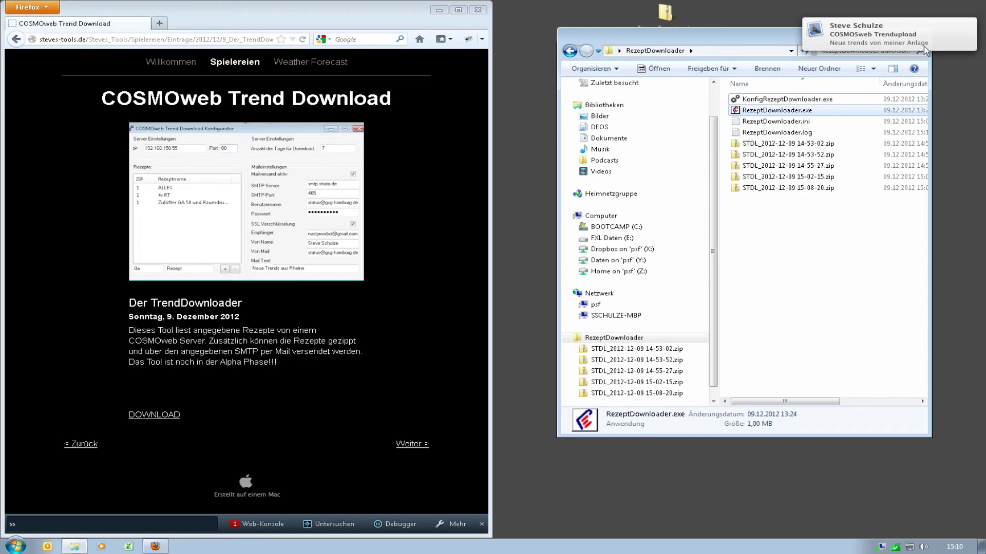
{"action": "left_click", "coordinate": [906, 44]}
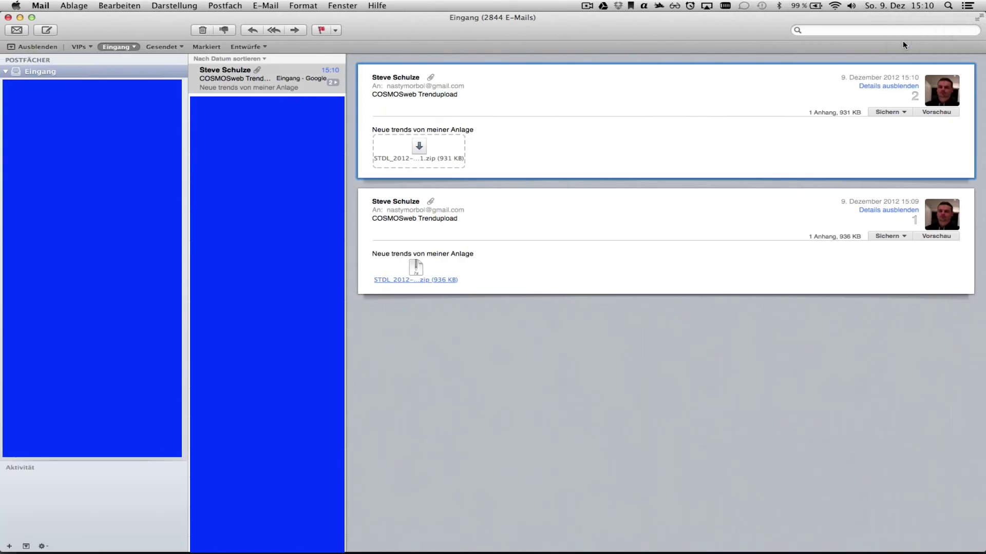
Step: Unpack the 931 KB STDL zip attachment with 7zX, then return to the Windows desktop
{"action": "double_click", "coordinate": [417, 149]}
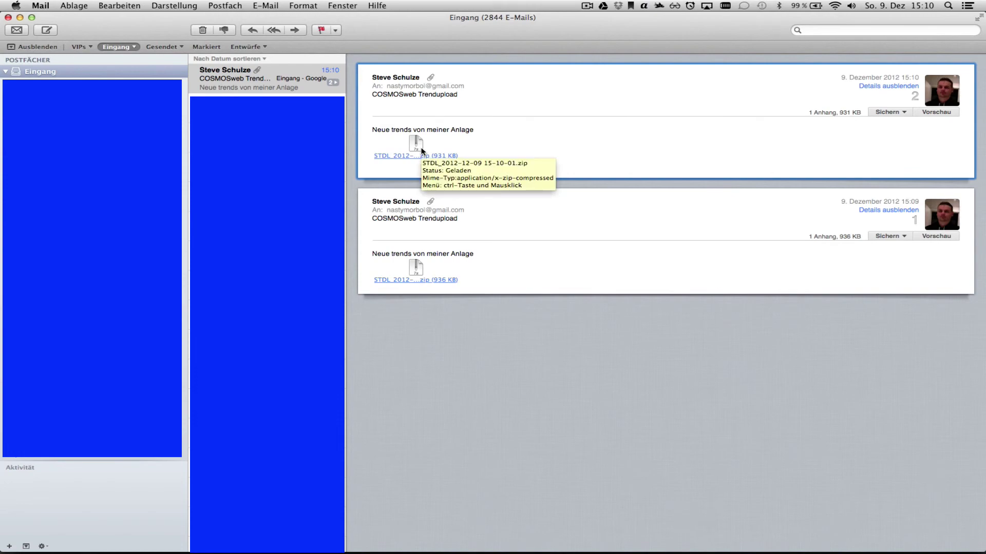
{"action": "key", "text": "ctrl+Right"}
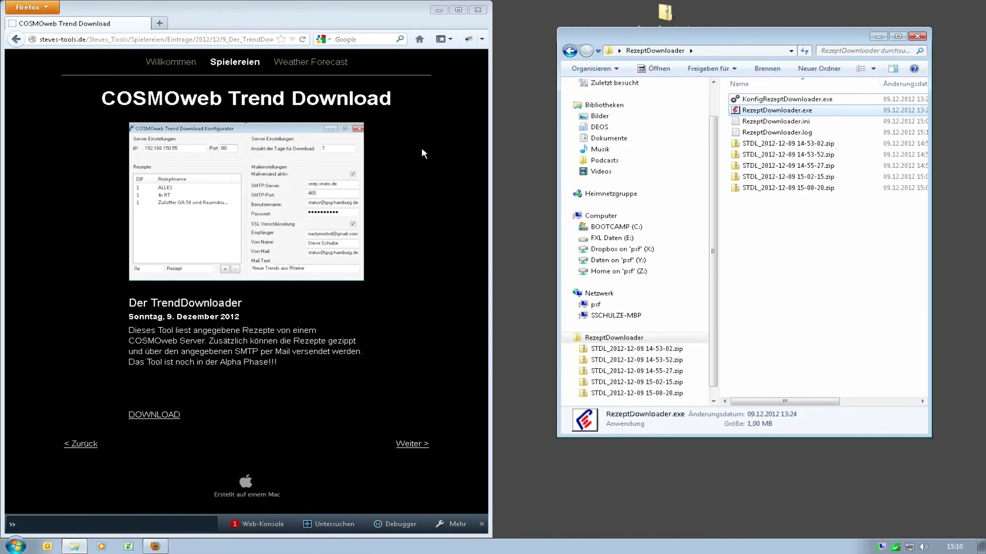